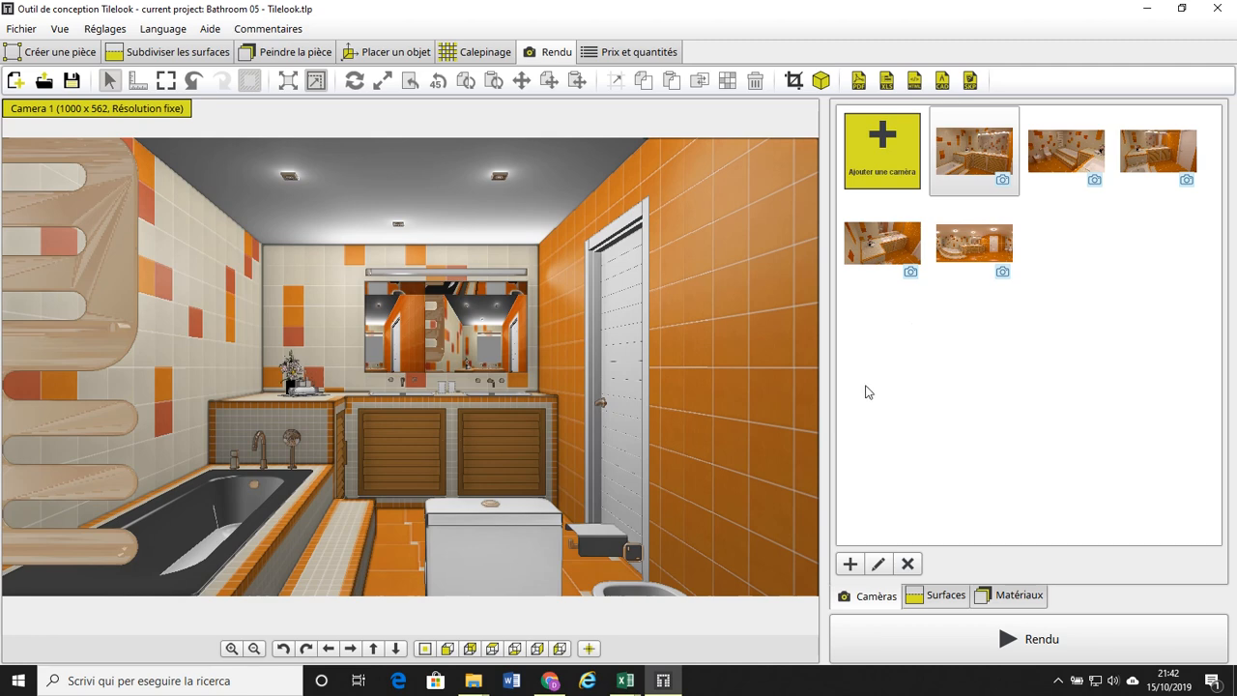
- Switch to Chrome, browse the images of the virtuve kitchen project, and open its 360° panorama
key("alt+Tab")
key("alt+Tab")
key("alt+Tab")
key("alt+Tab")
key("alt+Tab")
key("alt+Tab")
key("alt+Tab")
key("alt+Tab")
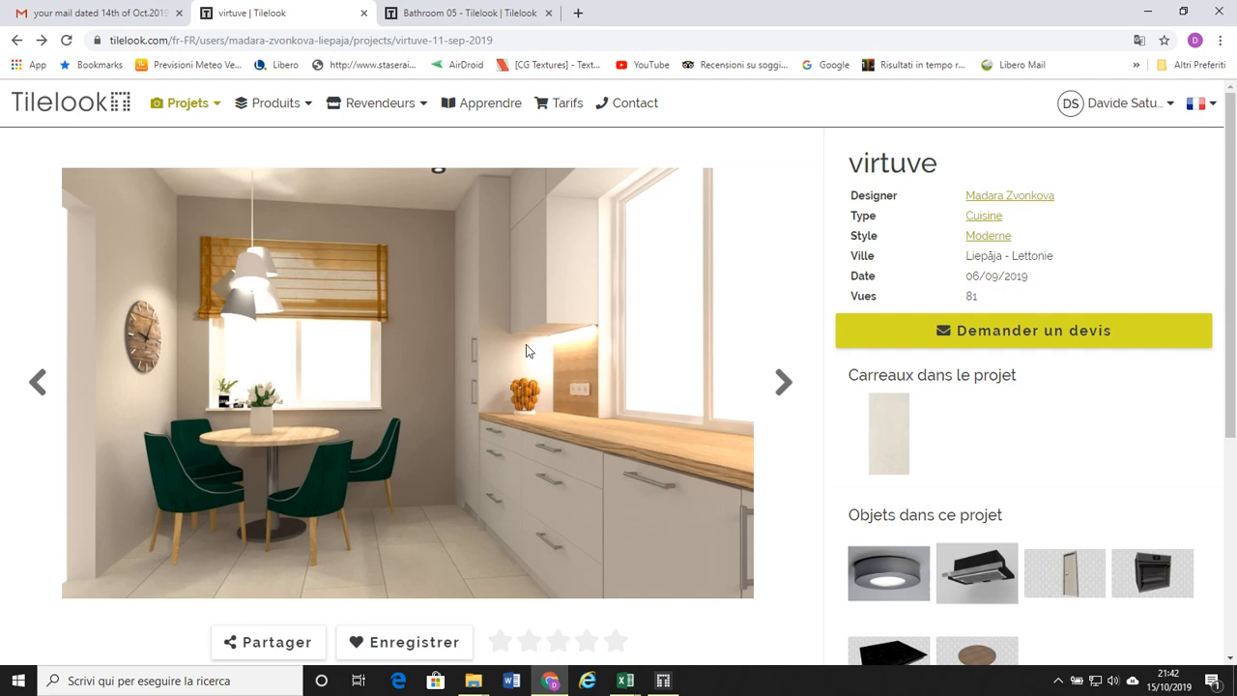
left_click(782, 382)
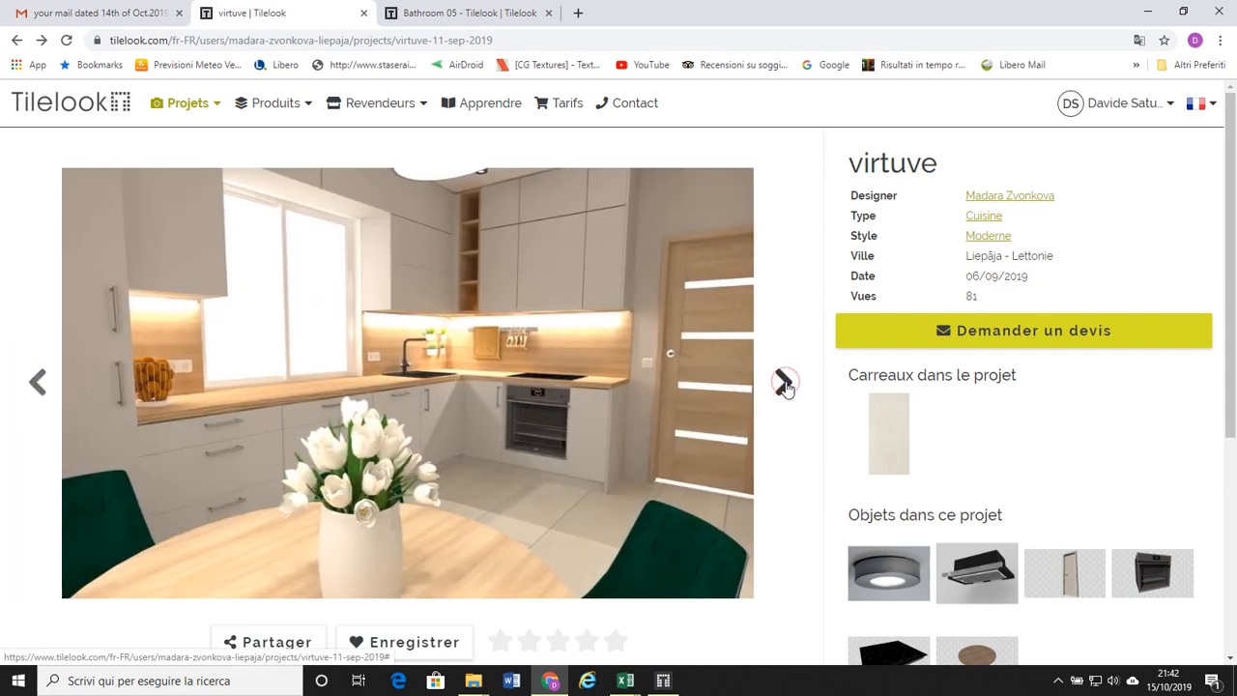
left_click(38, 387)
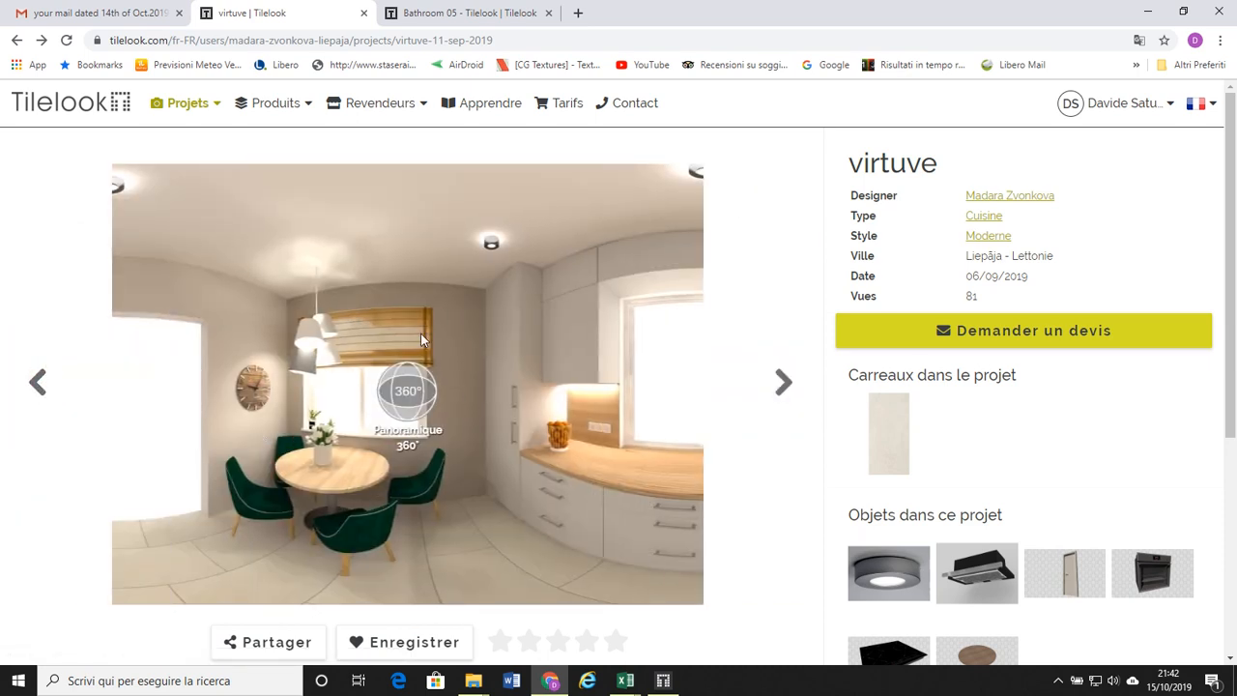
left_click(422, 382)
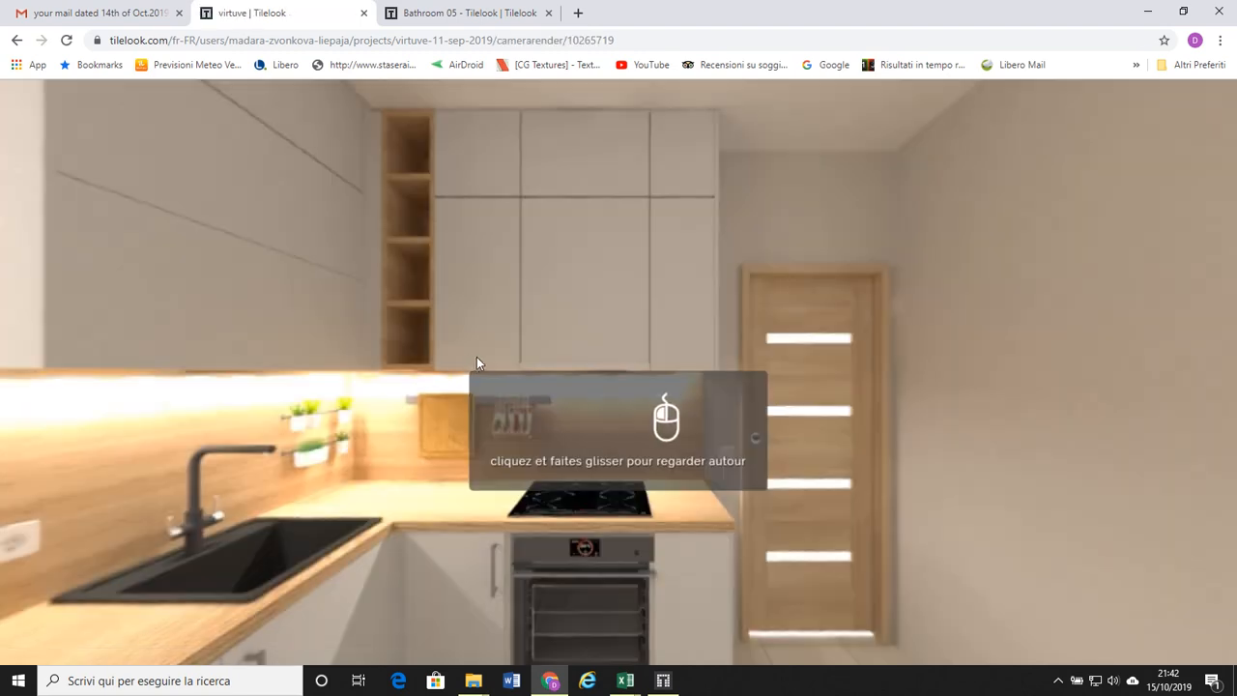
- Look around the kitchen panorama from the door and hob past the sink and window to the dining area
right_click_drag(477, 359, 354, 356)
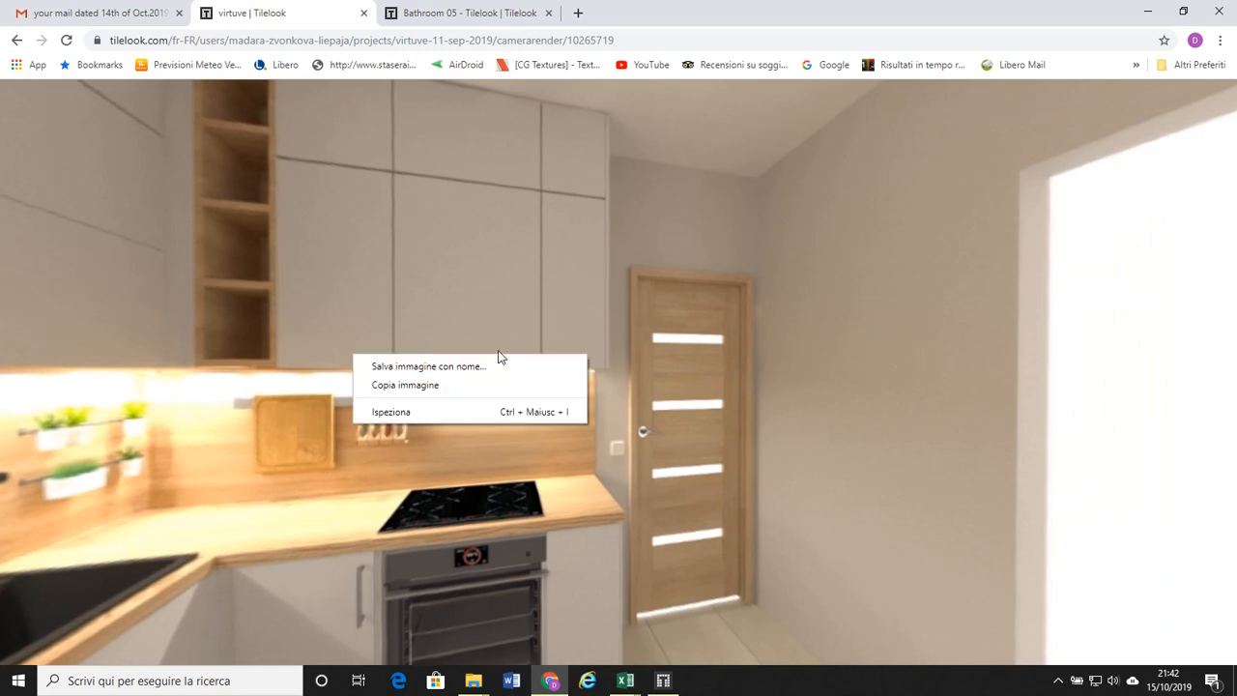
right_click_drag(642, 345, 452, 337)
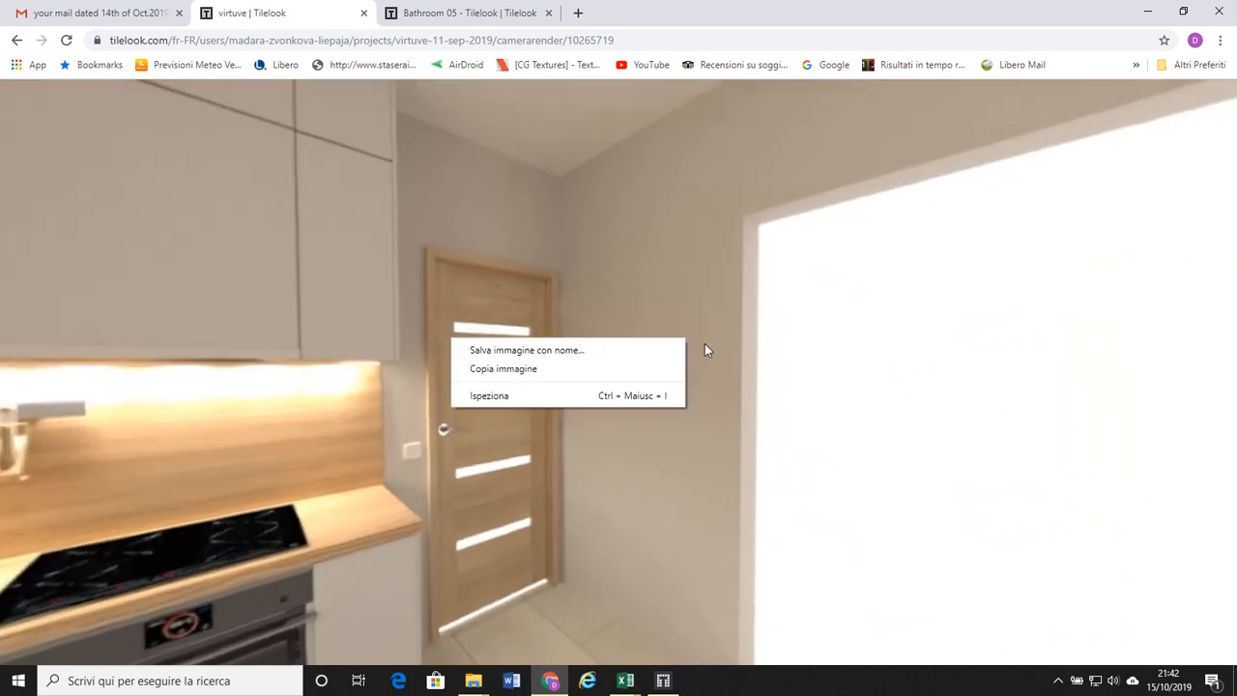
left_click_drag(749, 344, 630, 308)
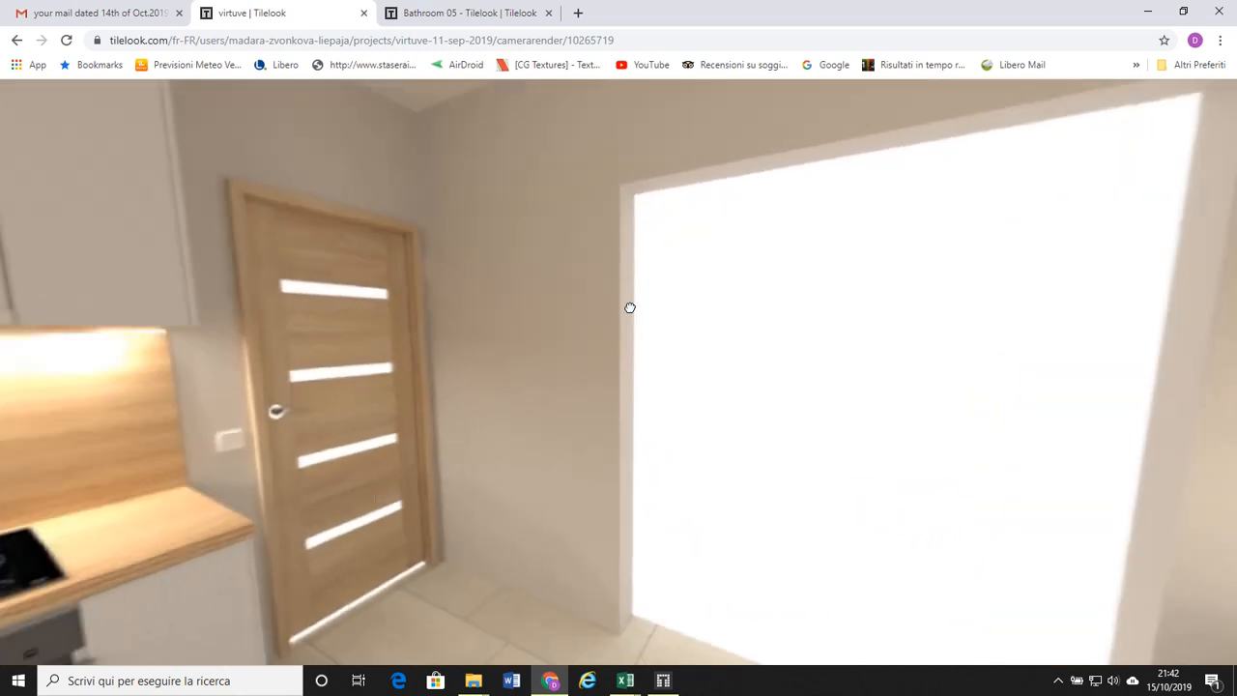
right_click_drag(630, 307, 902, 328)
right_click_drag(538, 329, 876, 326)
left_click_drag(792, 321, 980, 318)
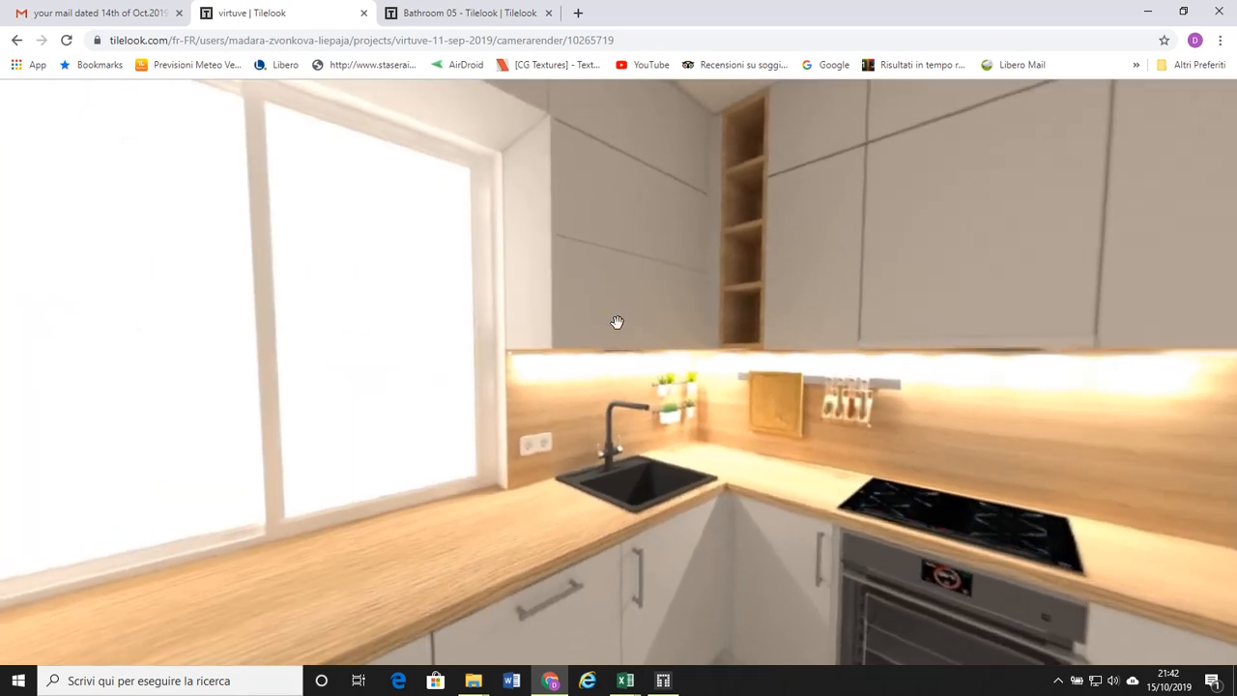
left_click_drag(519, 327, 917, 319)
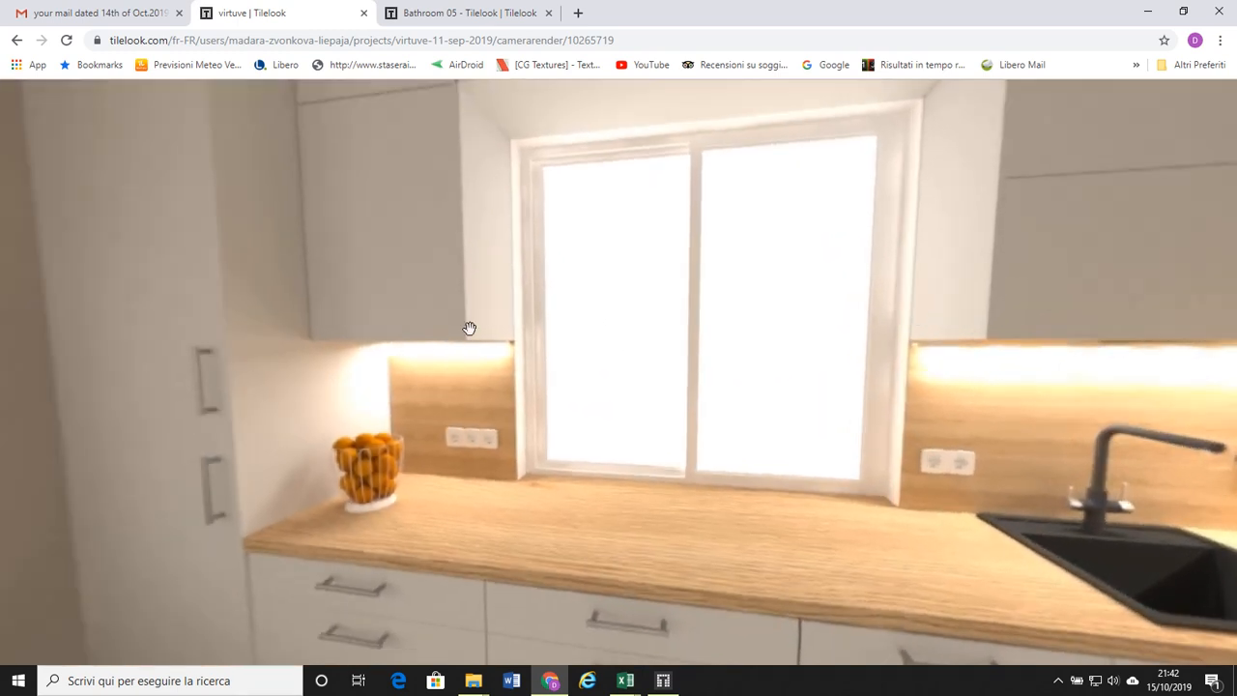
left_click_drag(469, 329, 793, 280)
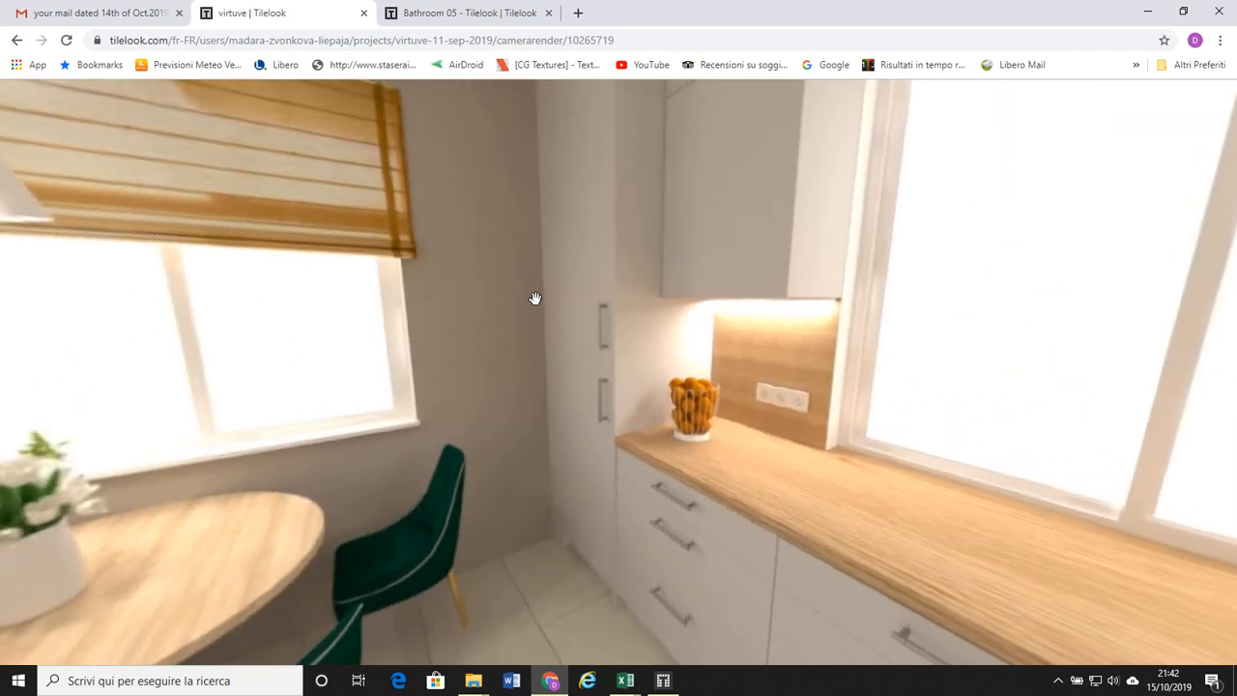
left_click_drag(534, 298, 354, 274)
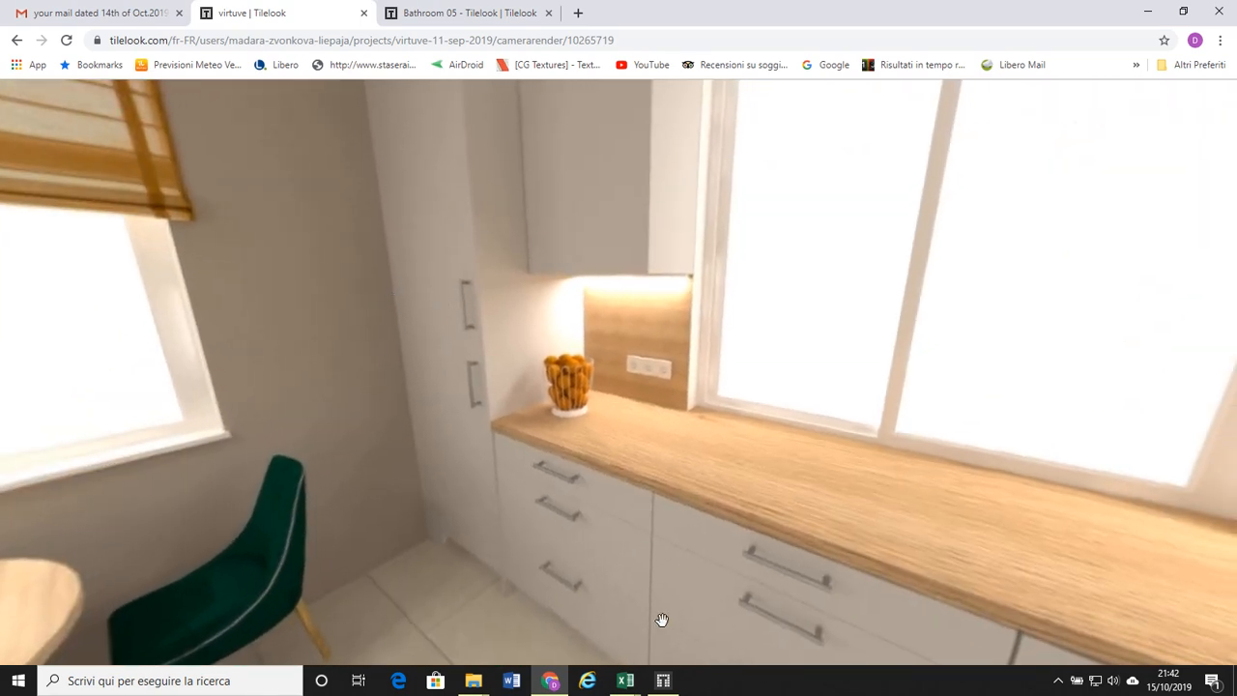
- Switch back to the Tilelook design tool, centre the camera in the bathroom, and add a new camera from that view
left_click(671, 681)
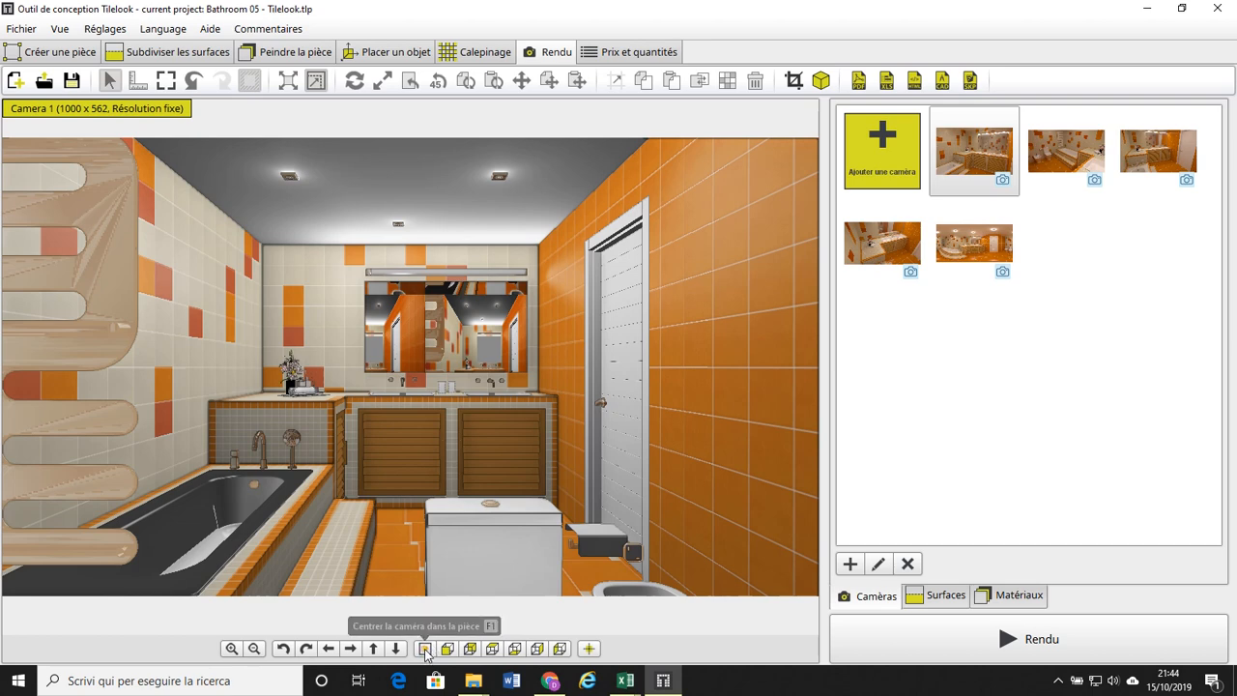
left_click(425, 649)
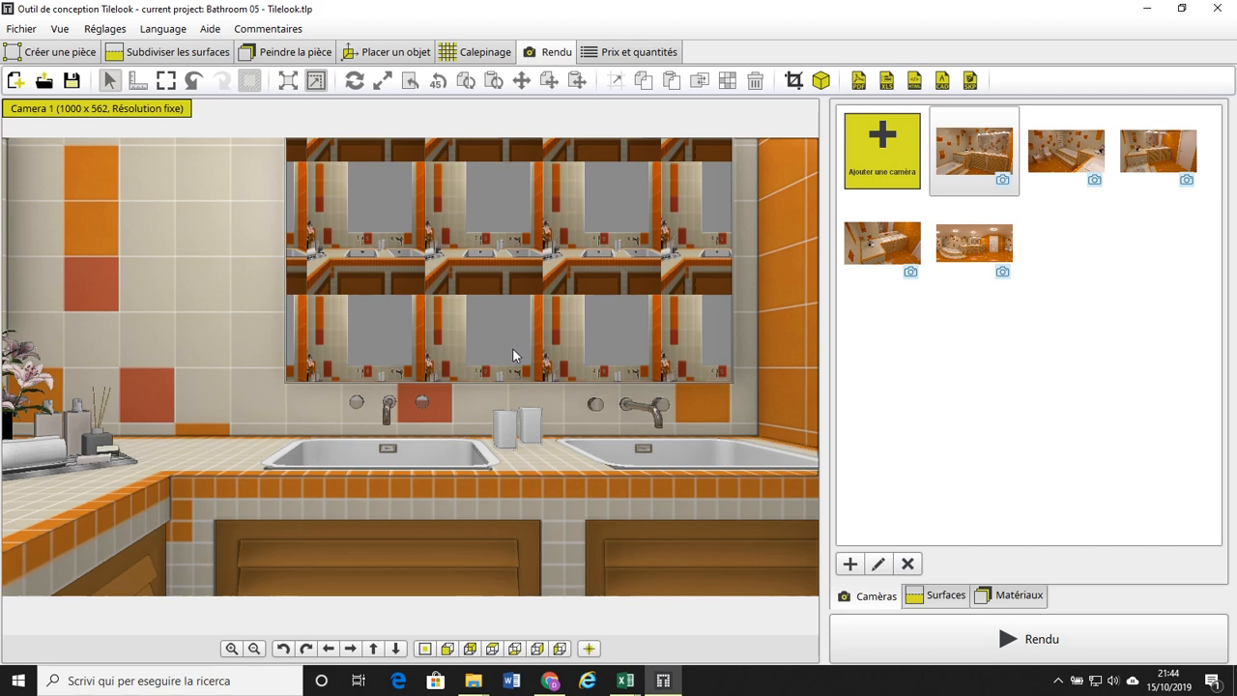
left_click(881, 172)
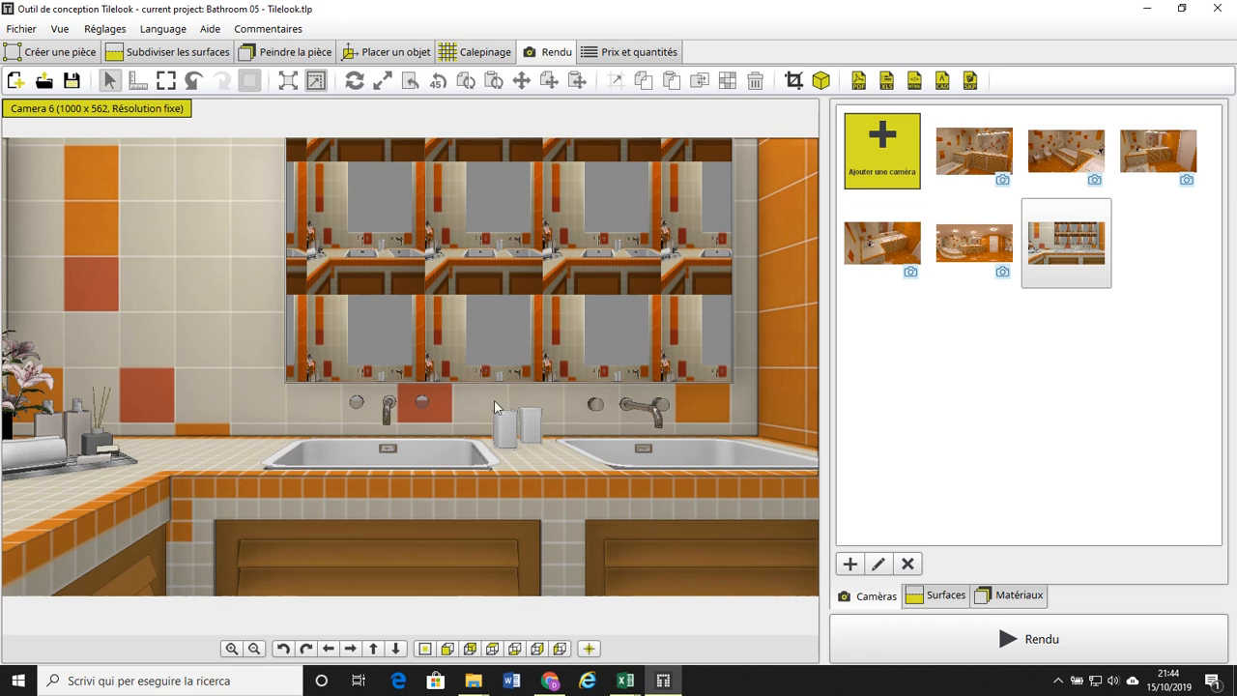
- Select only the newly added camera for rendering and rename it "panoramique"
left_click(978, 646)
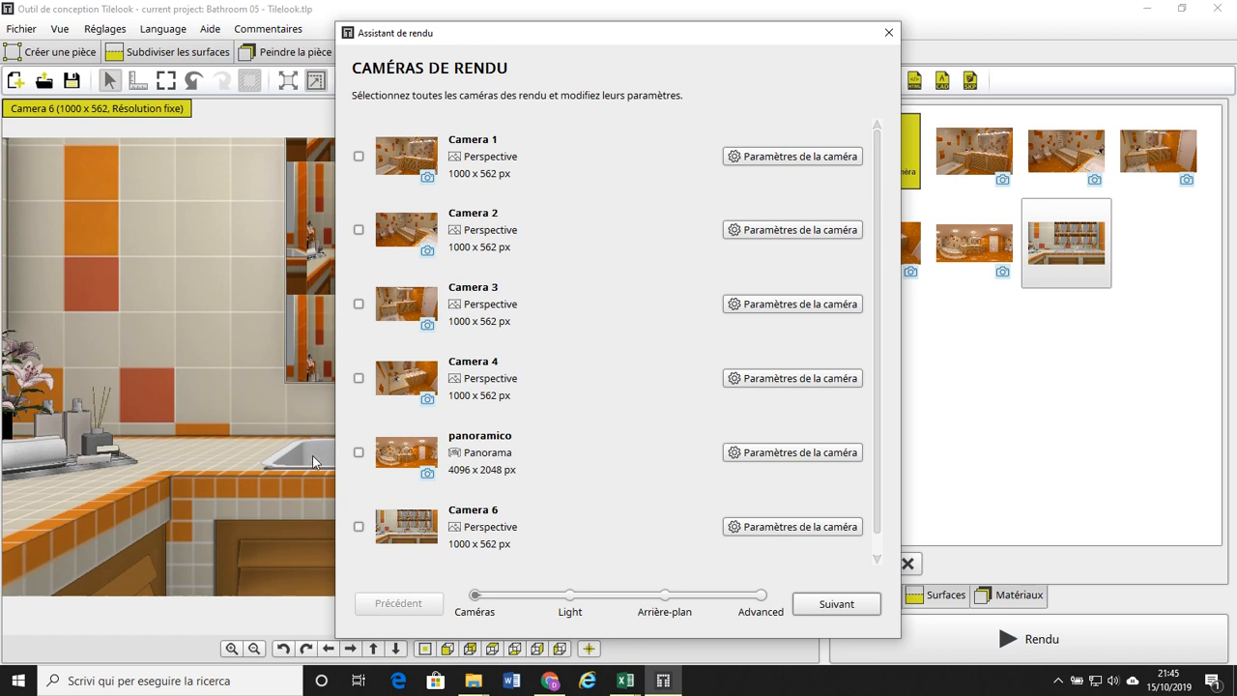
left_click(358, 528)
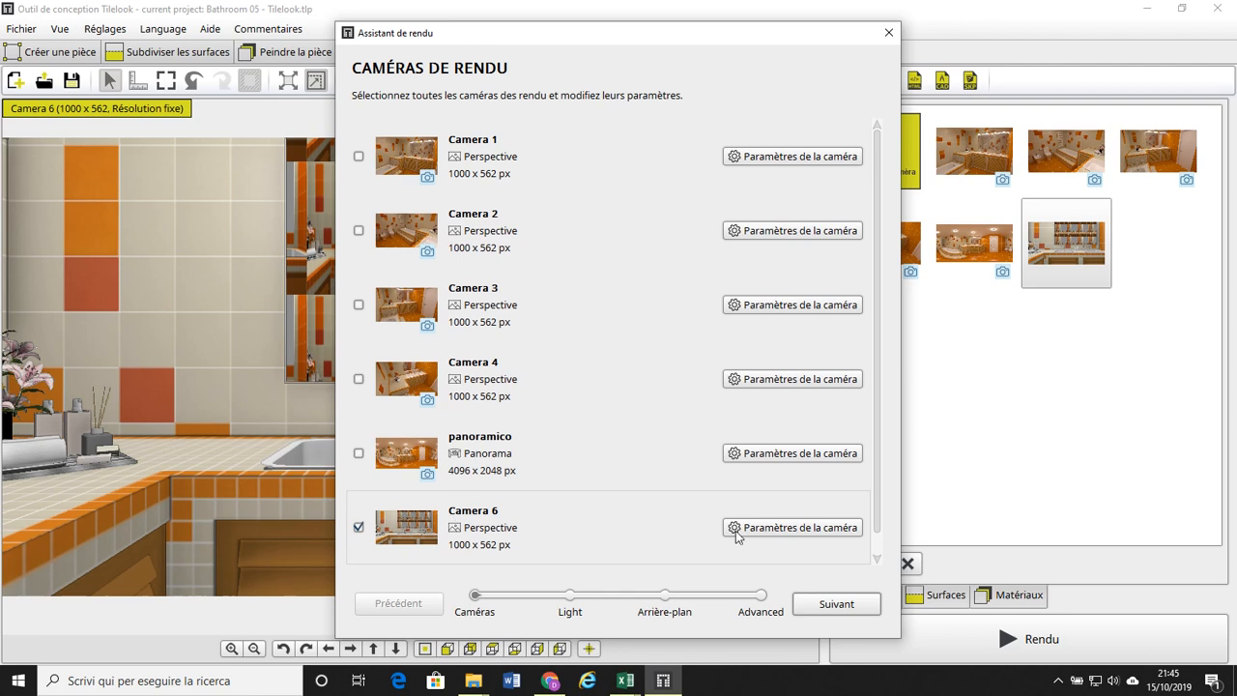
left_click(818, 535)
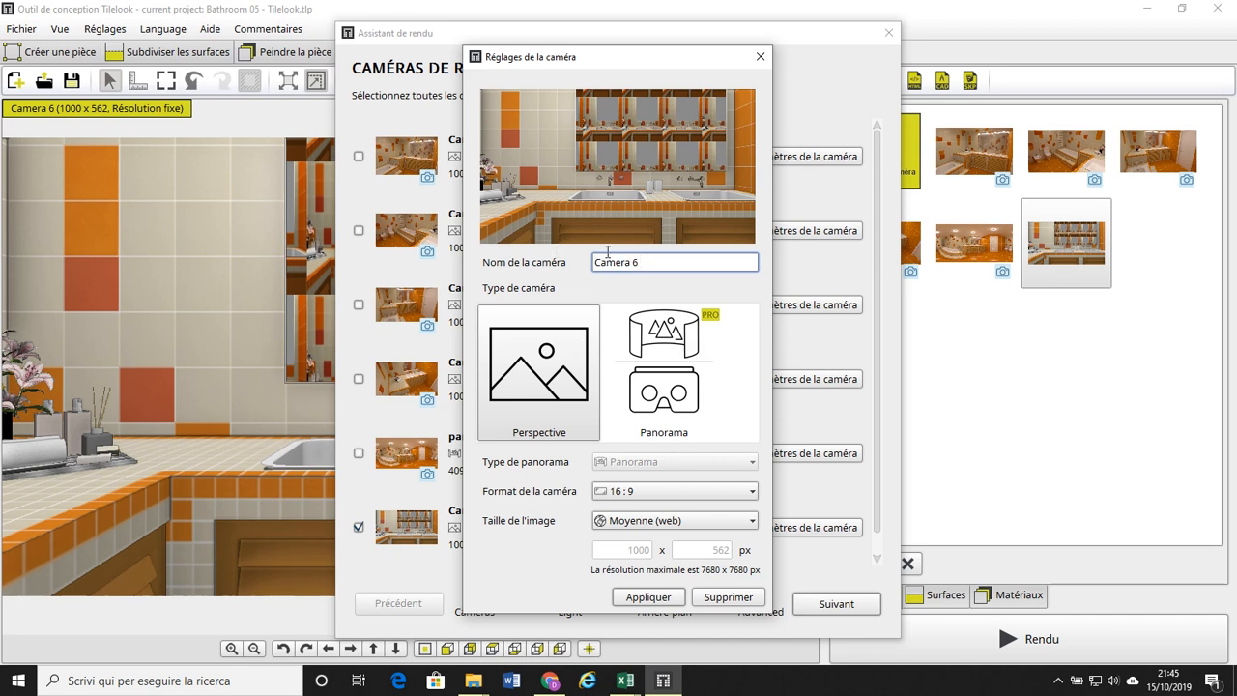
left_click_drag(646, 261, 592, 262)
type("panoramique")
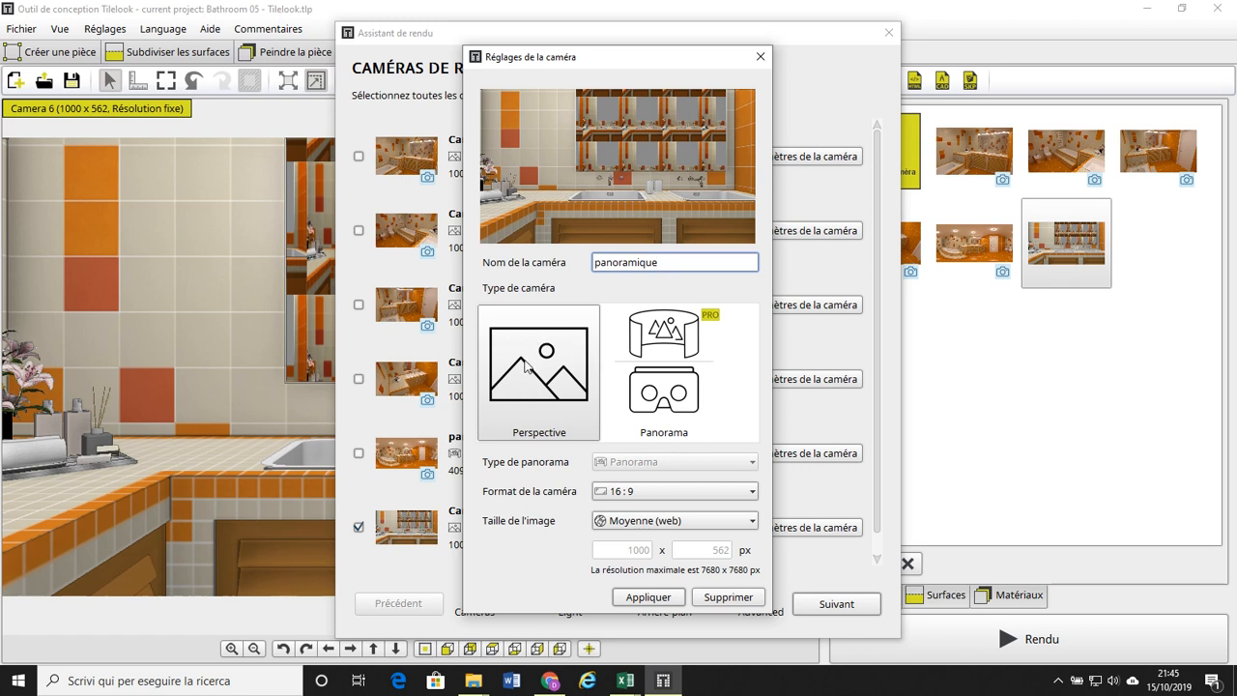
- Make the panoramique camera a Panorama of type Panorama, with 2:1 format and Large (écran 4K) image size, and apply the settings
left_click(642, 335)
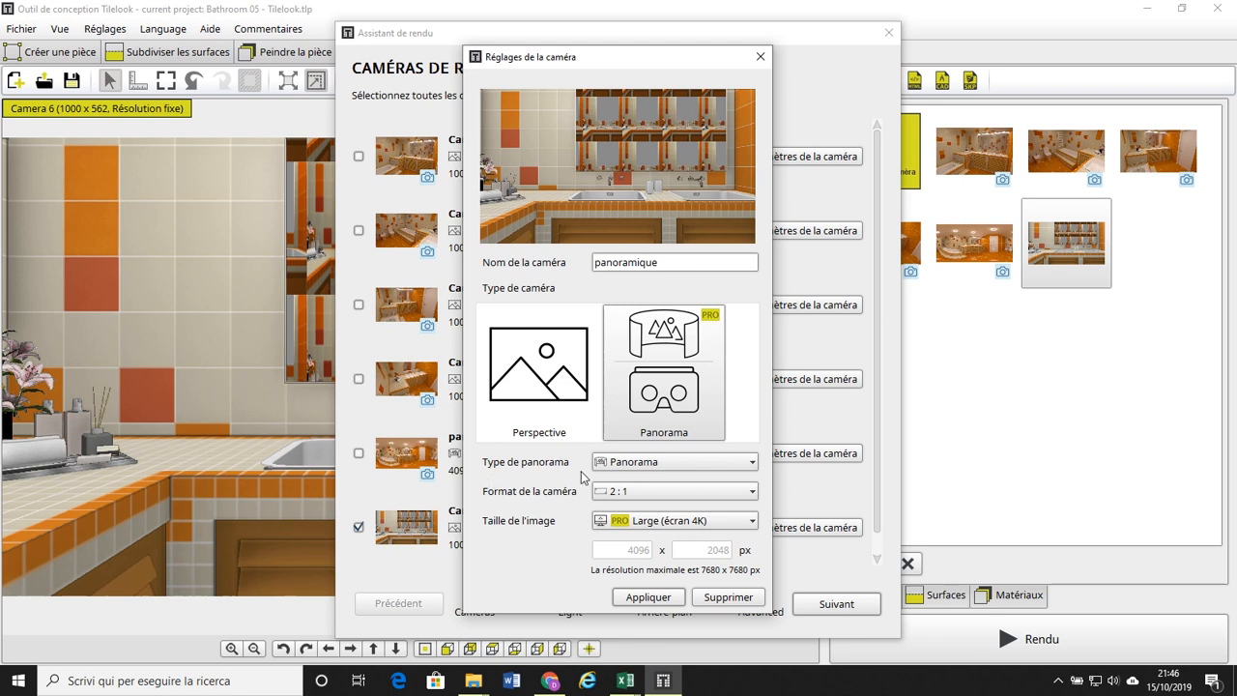
left_click(752, 462)
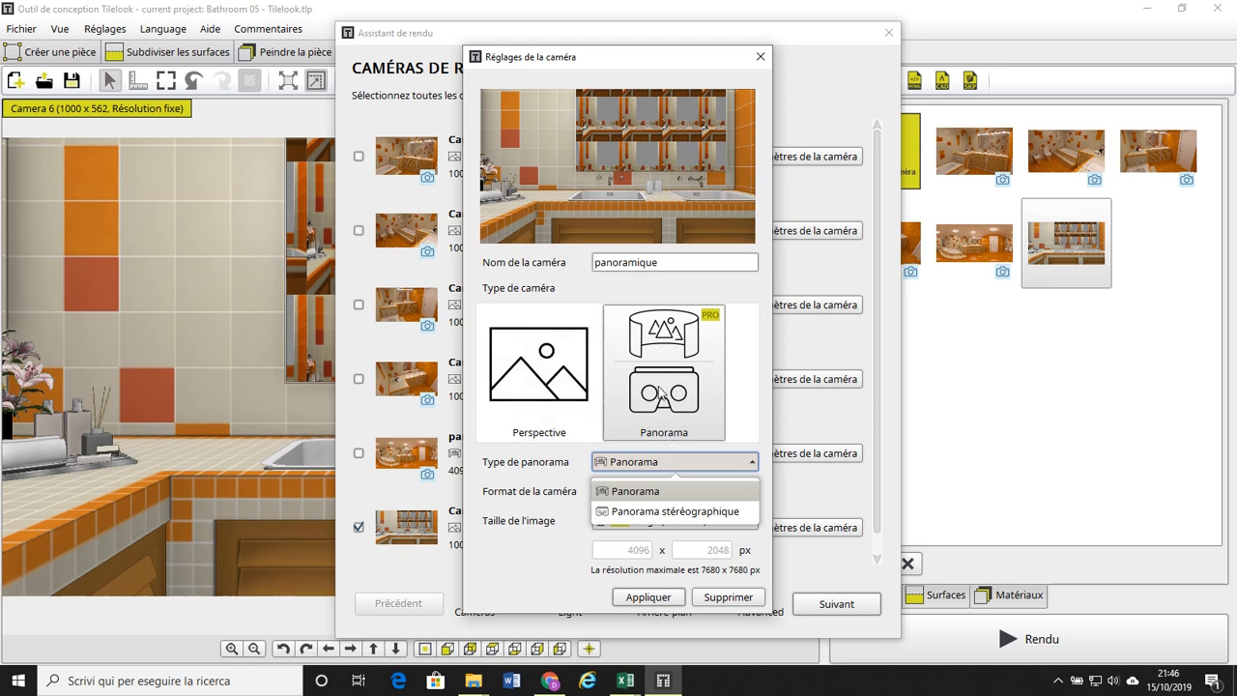
left_click(668, 494)
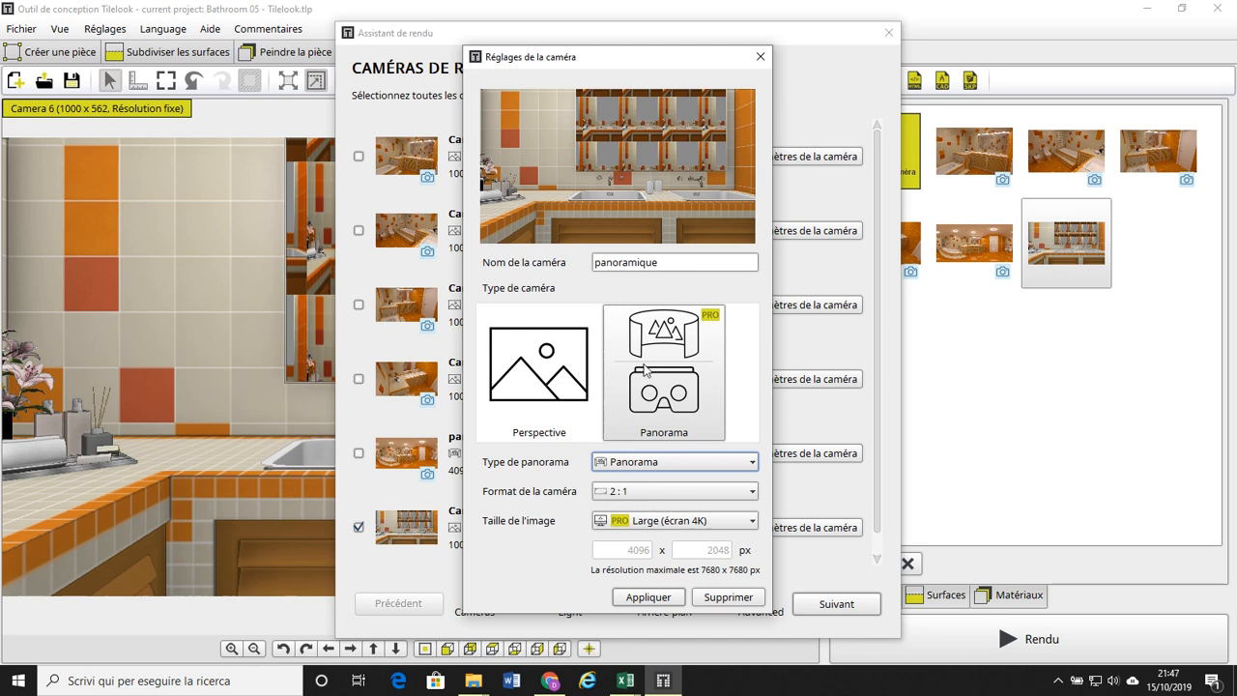
left_click(734, 495)
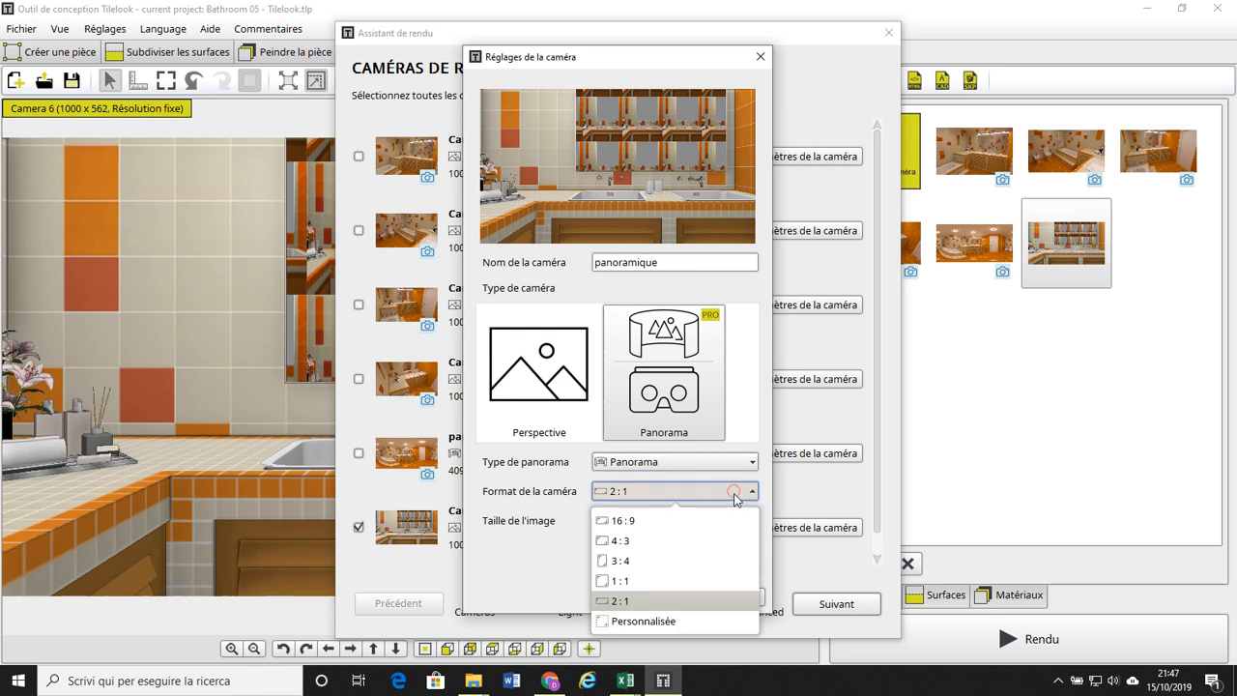
left_click(682, 600)
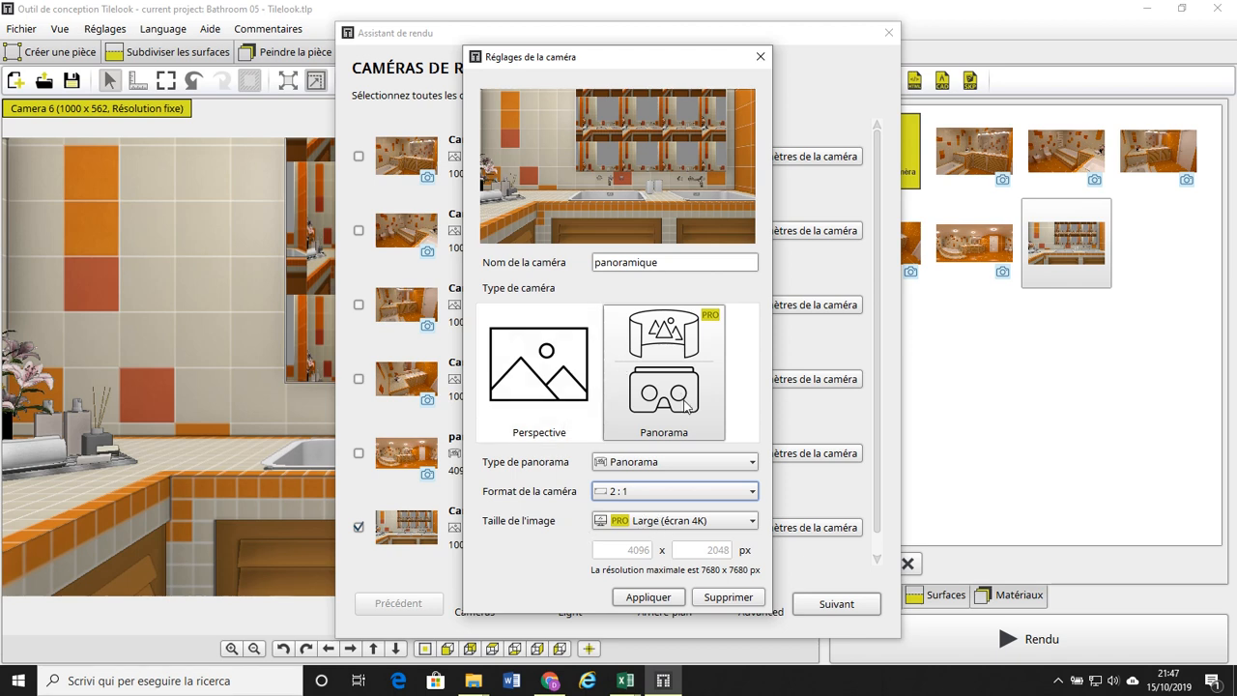
left_click(732, 522)
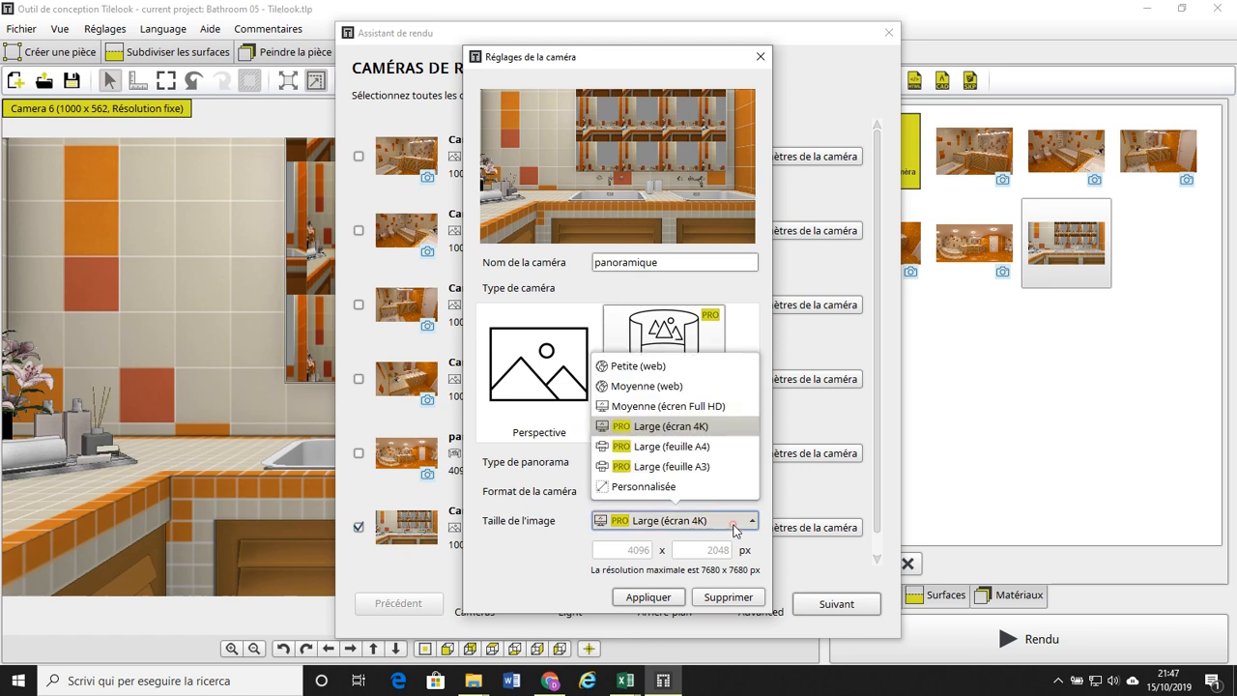
left_click(712, 428)
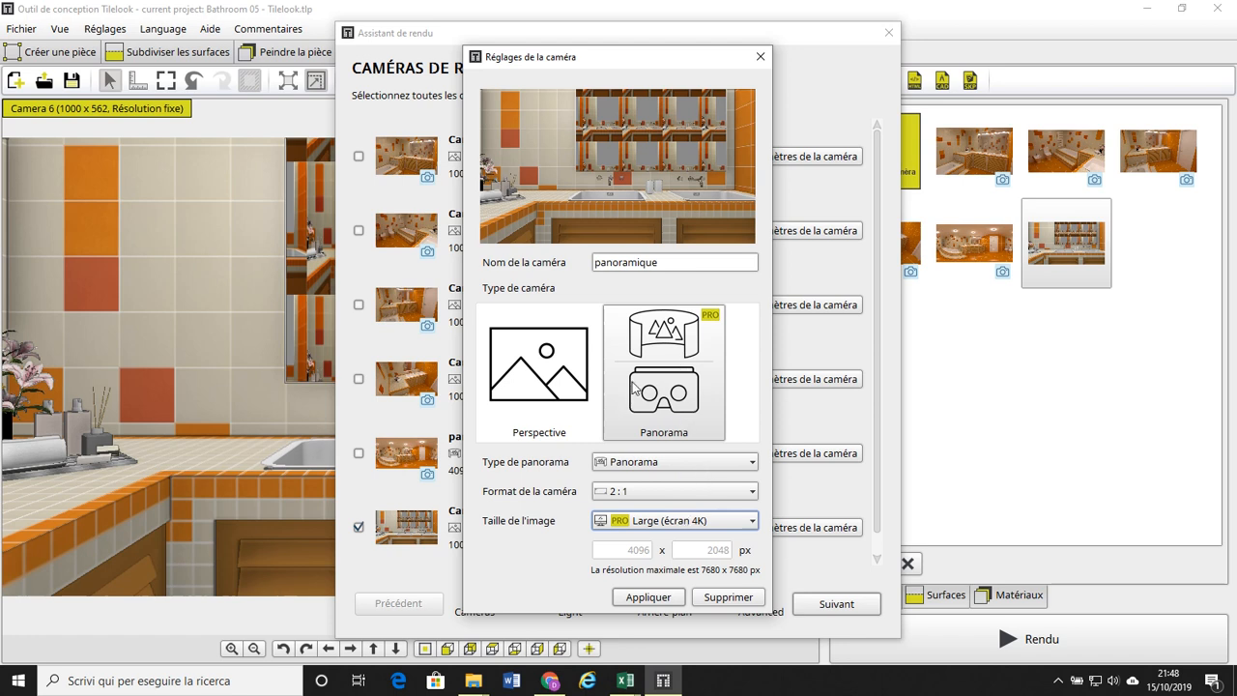
left_click(647, 597)
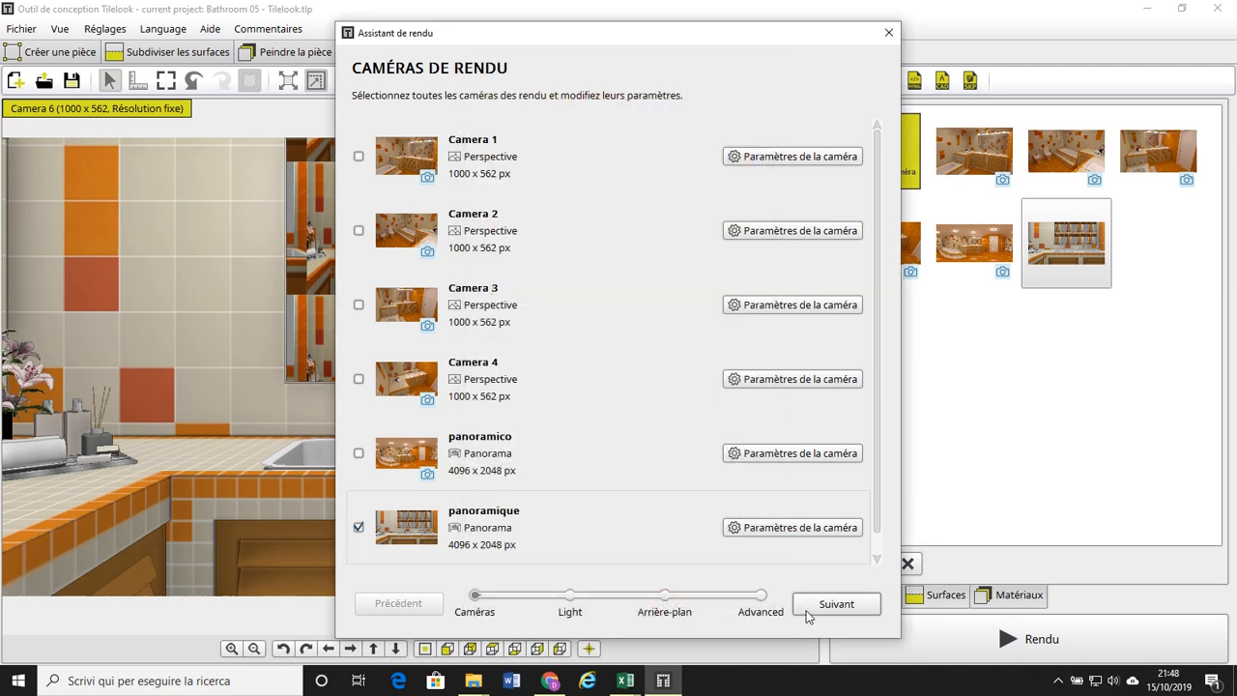
- Accept the existing light, background and advanced settings, start rendering the panoramique camera, and minimize the render window
left_click(826, 608)
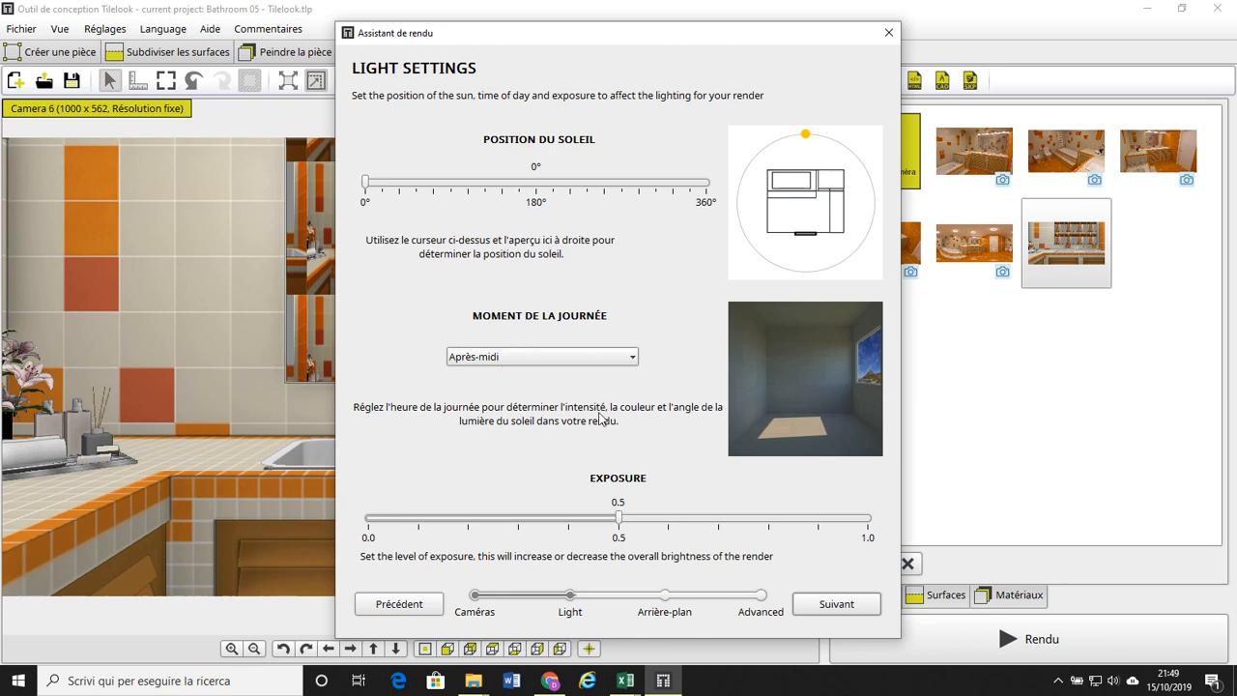
left_click(842, 607)
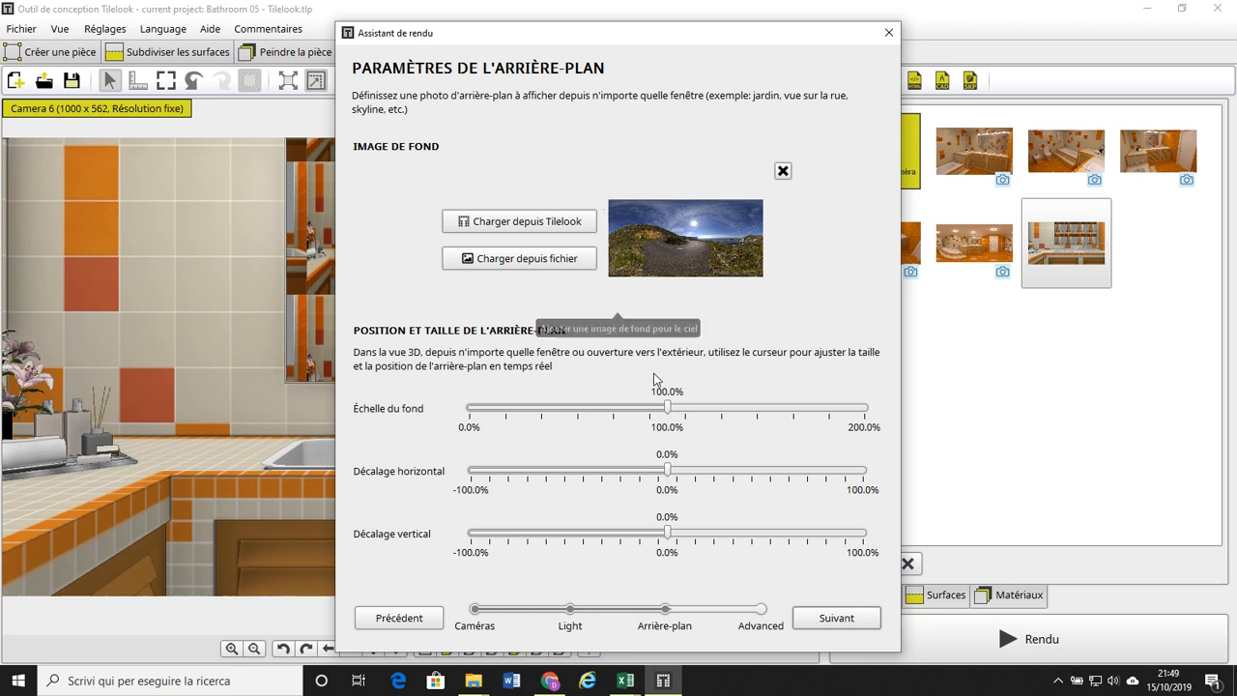
left_click(852, 619)
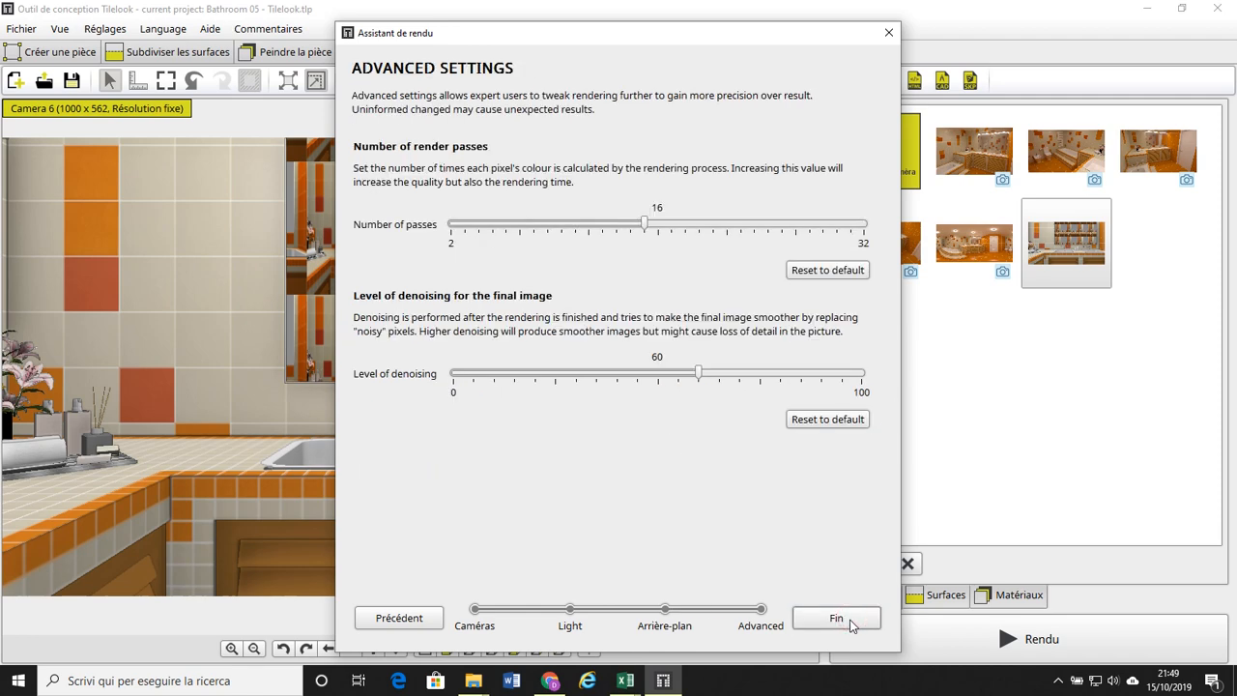
left_click(837, 618)
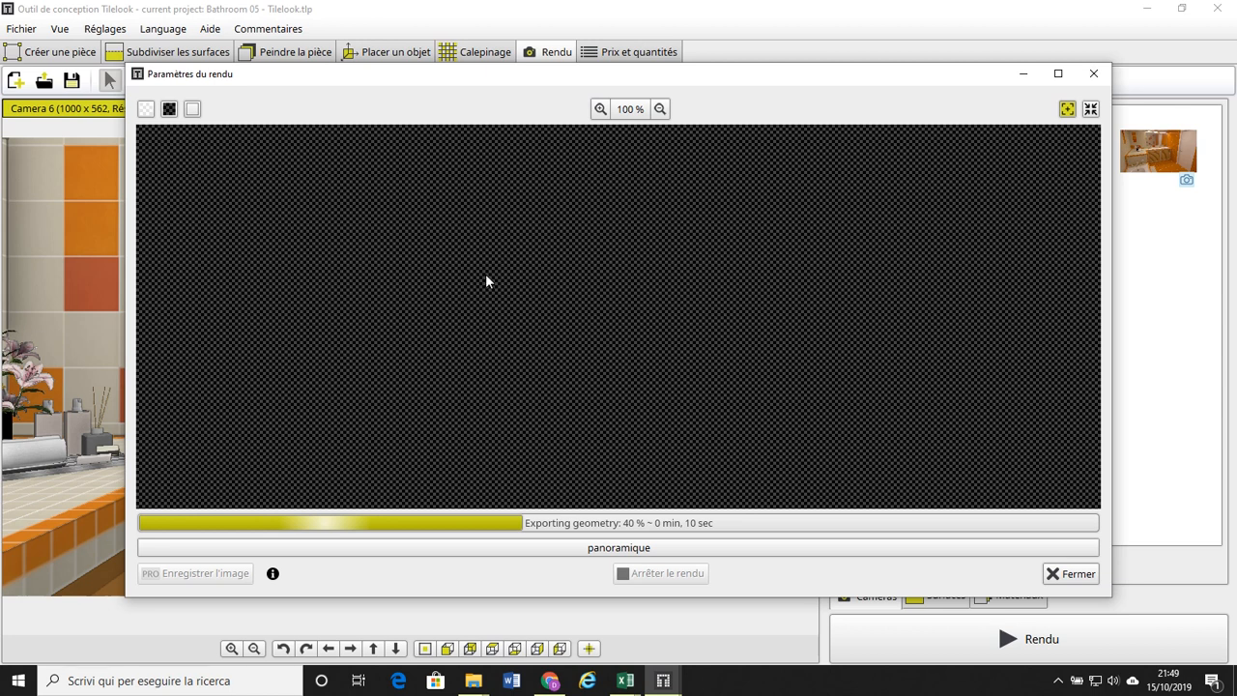
left_click(1022, 76)
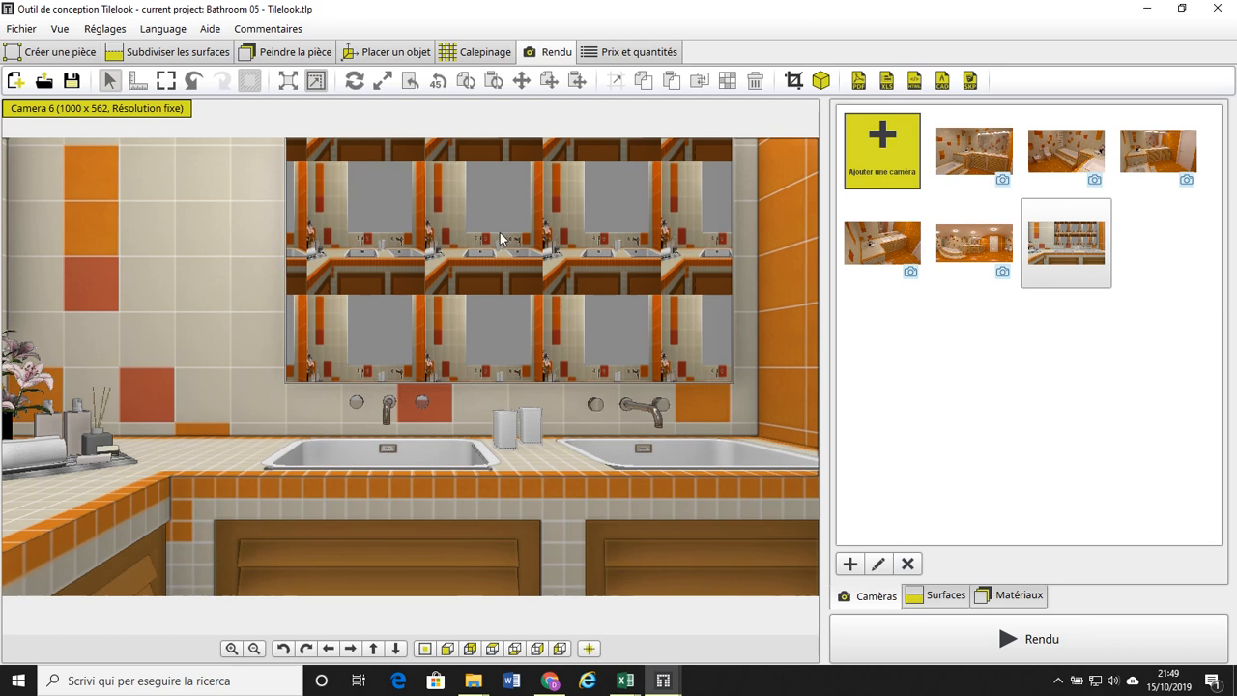
- View the finished panoramic render of the panoramico camera and close it
left_click(995, 252)
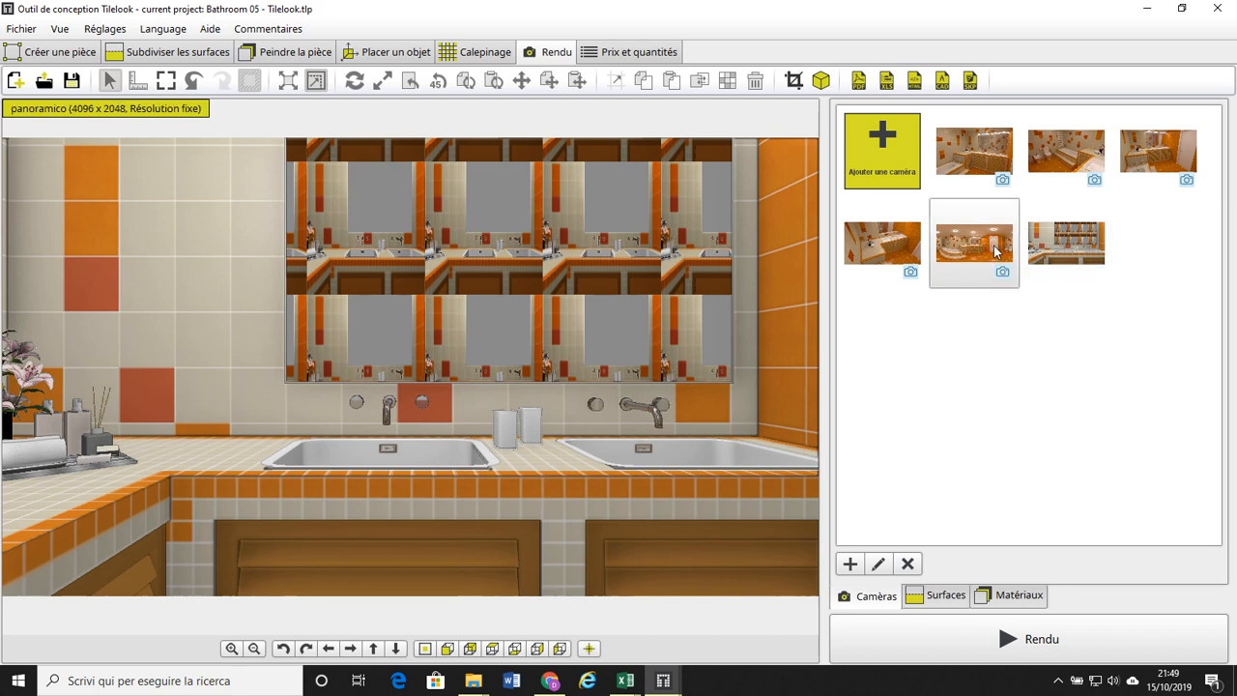
double_click(995, 247)
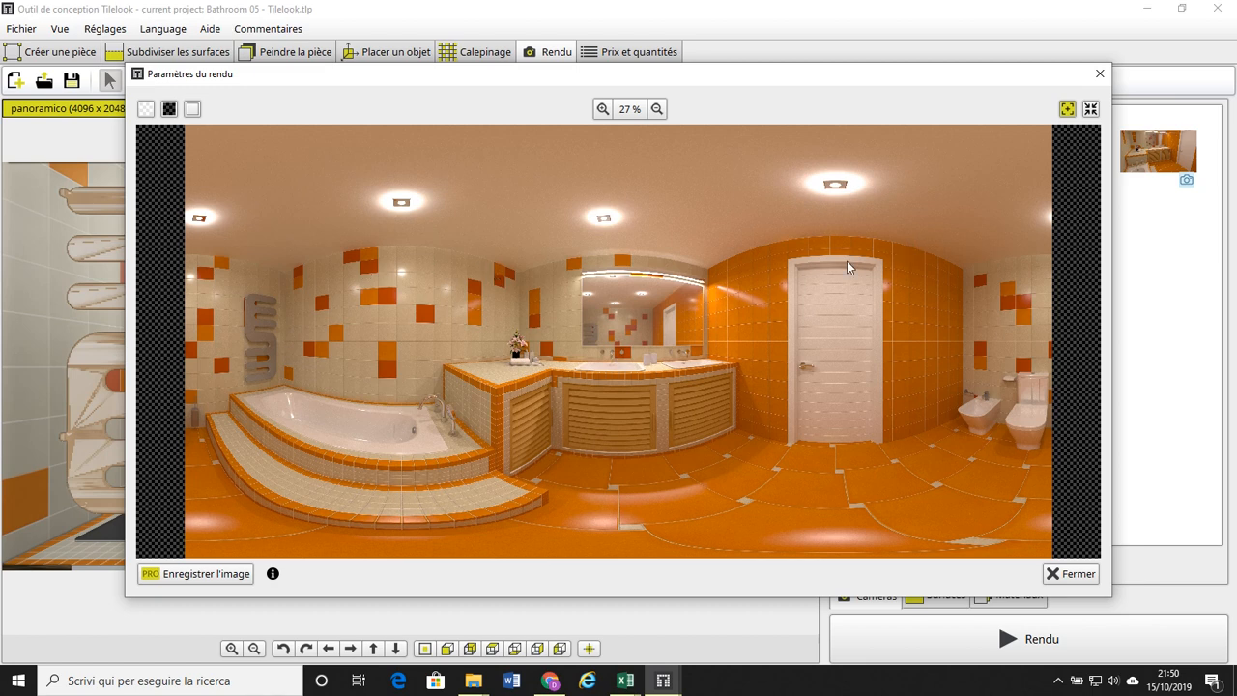
left_click(1097, 76)
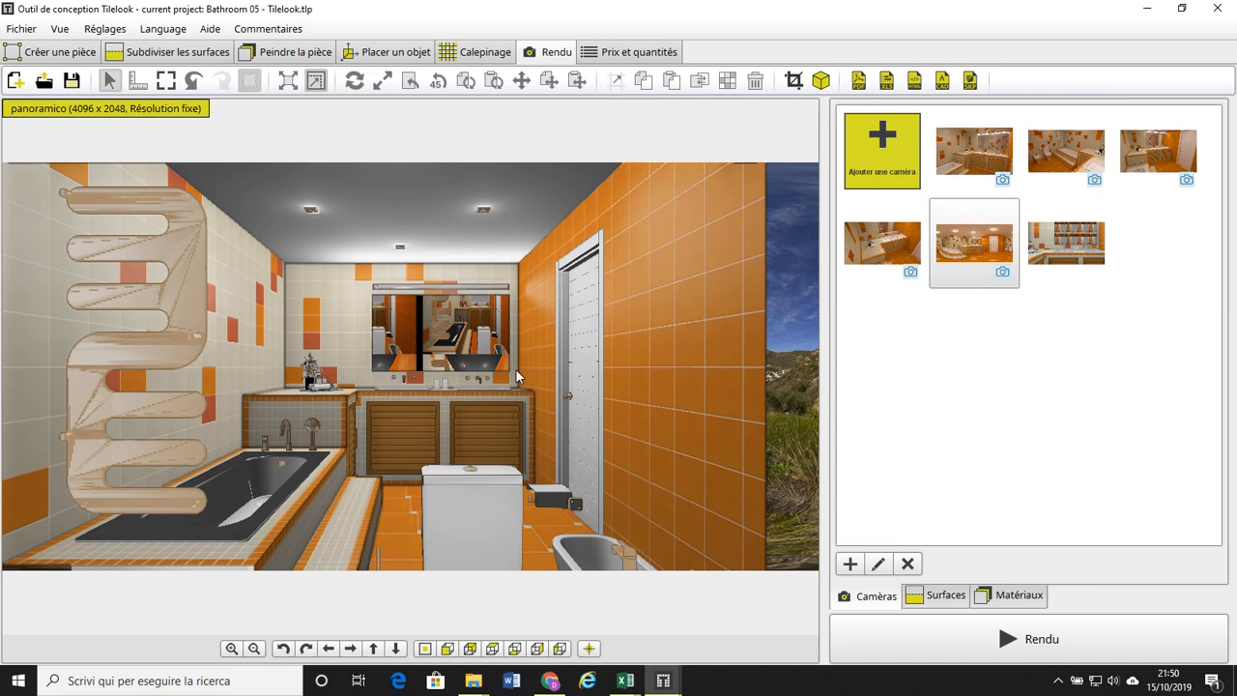
- Switch to the Bathroom 05 project page in Chrome and open its 360° panorama
left_click(22, 31)
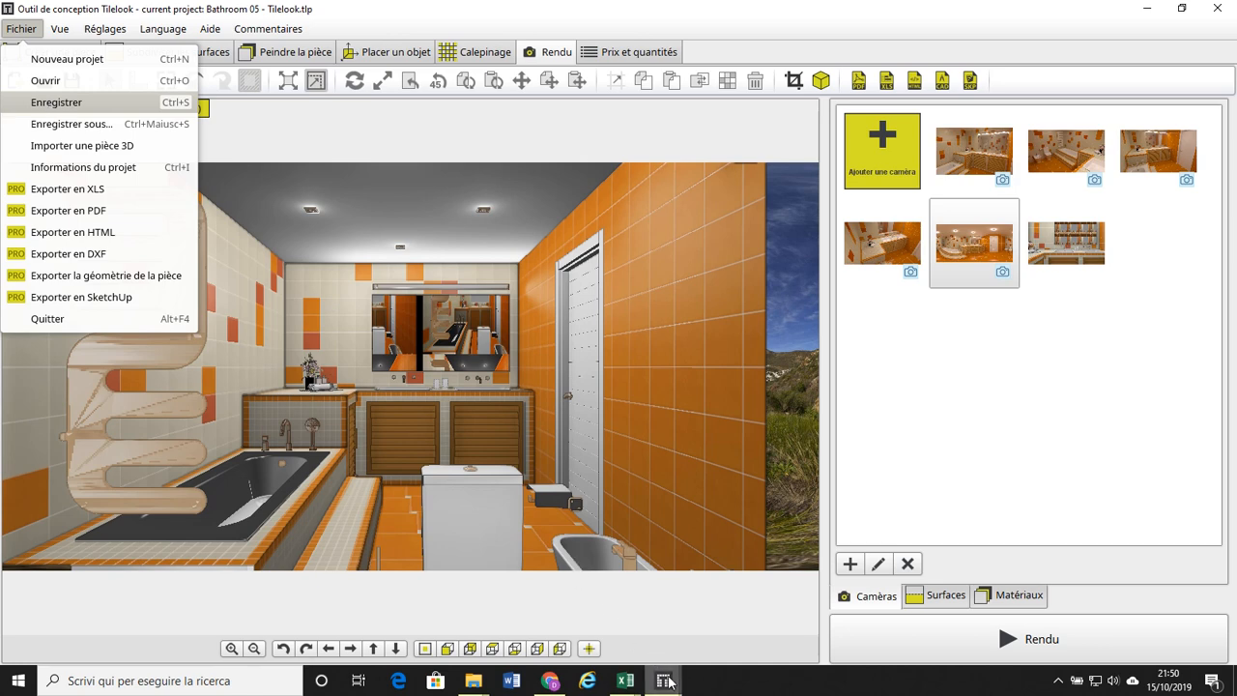
key("alt+Tab")
key("alt+Tab")
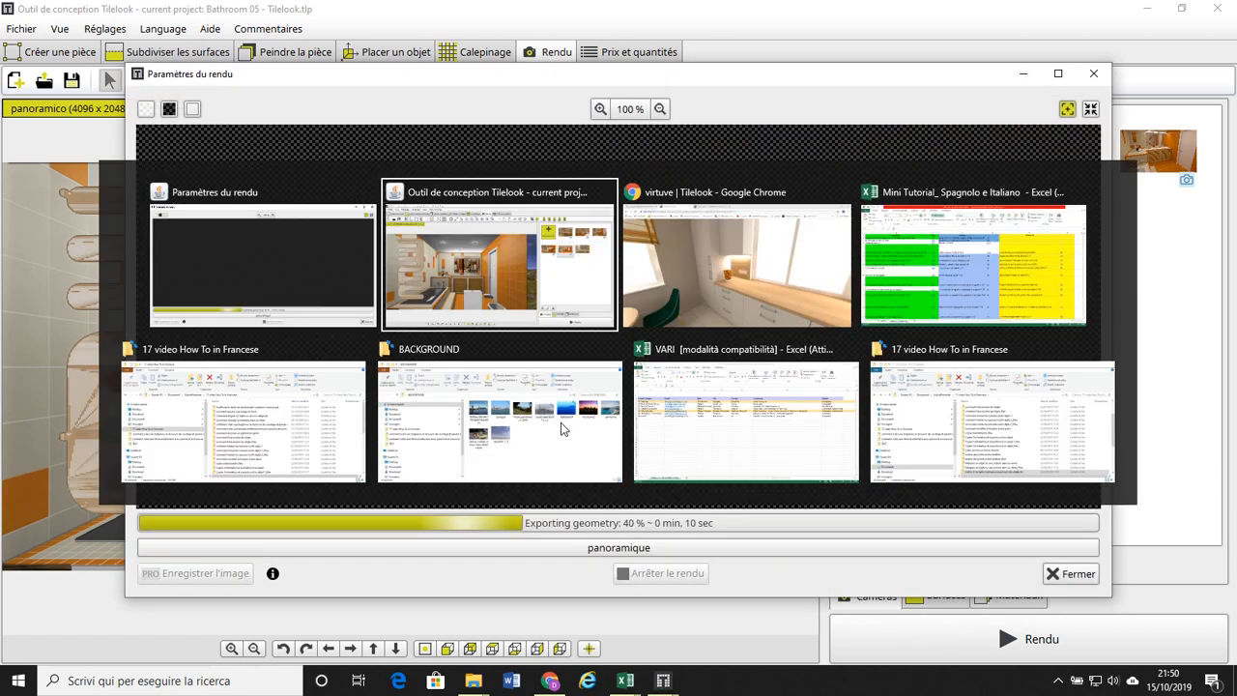
key("alt+Tab")
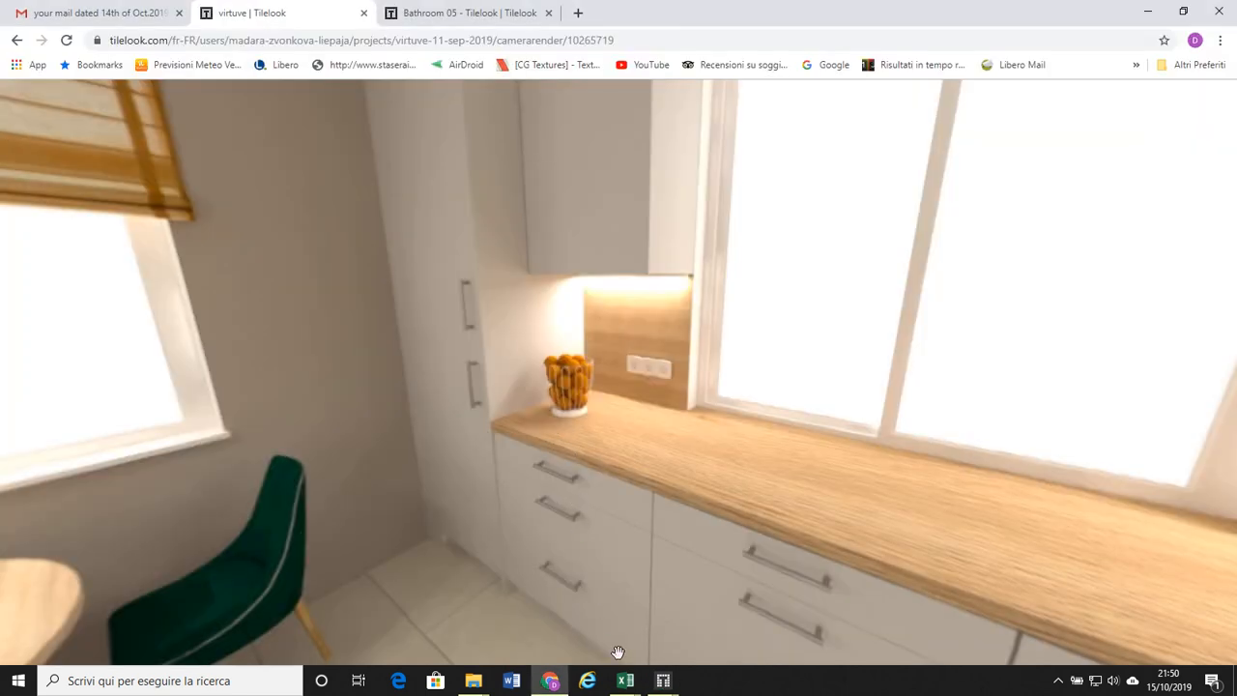
left_click(506, 20)
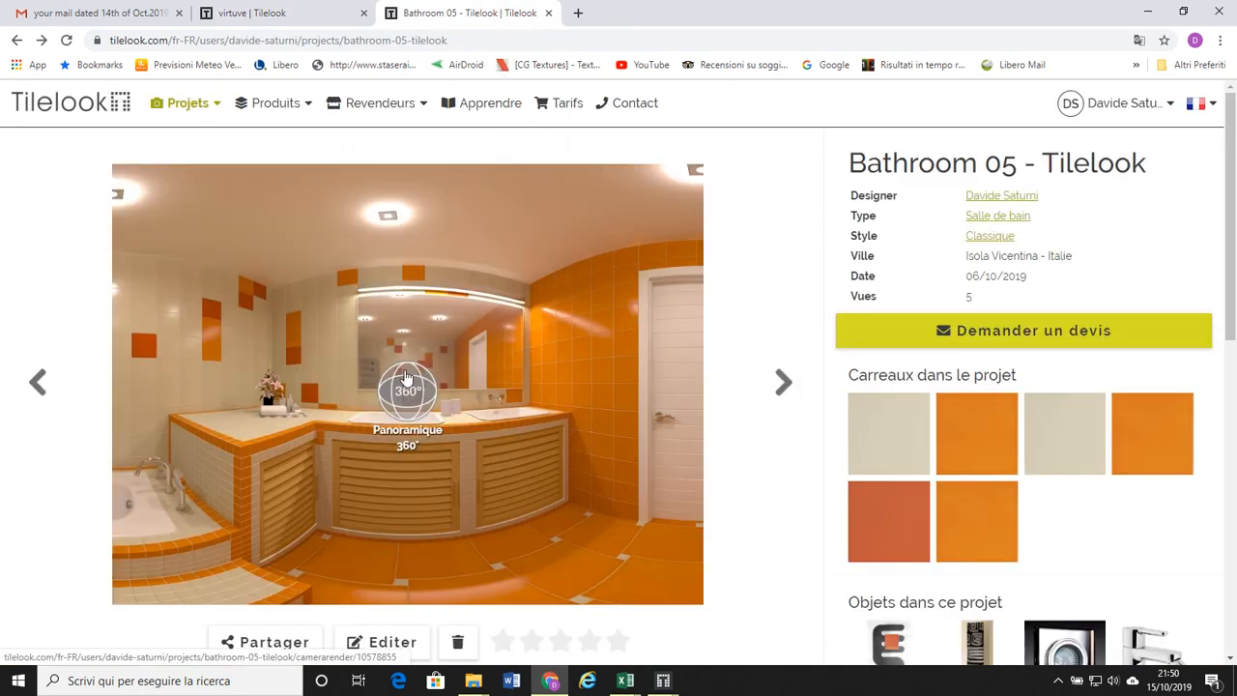
left_click(406, 379)
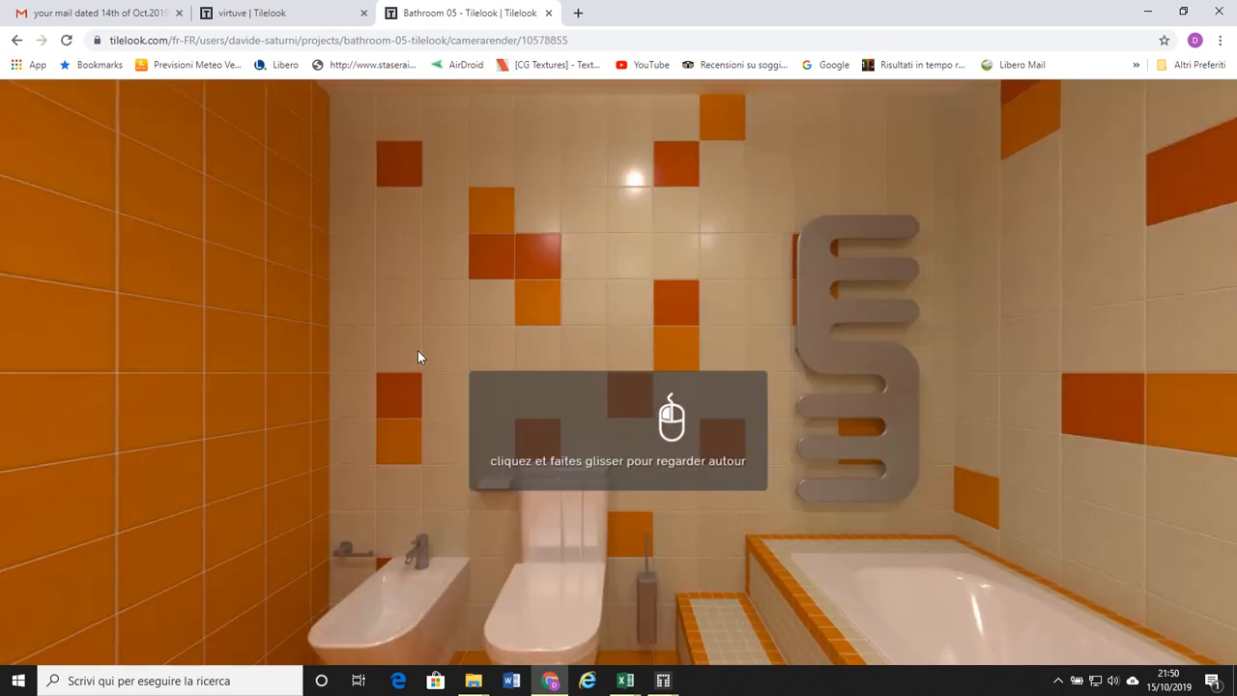
- Look around the bathroom panorama from the towel radiator past the bathtub to the washbasins and mirror
left_click_drag(422, 351, 309, 291)
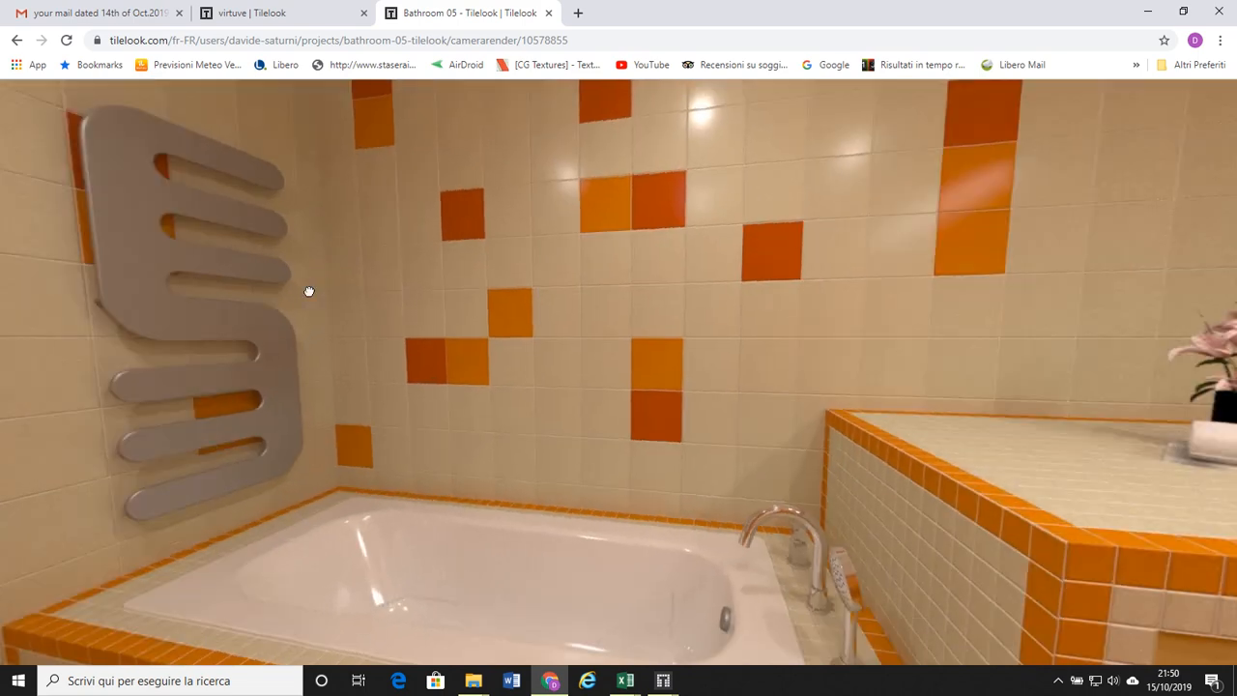
left_click_drag(503, 293, 367, 277)
left_click_drag(543, 284, 478, 272)
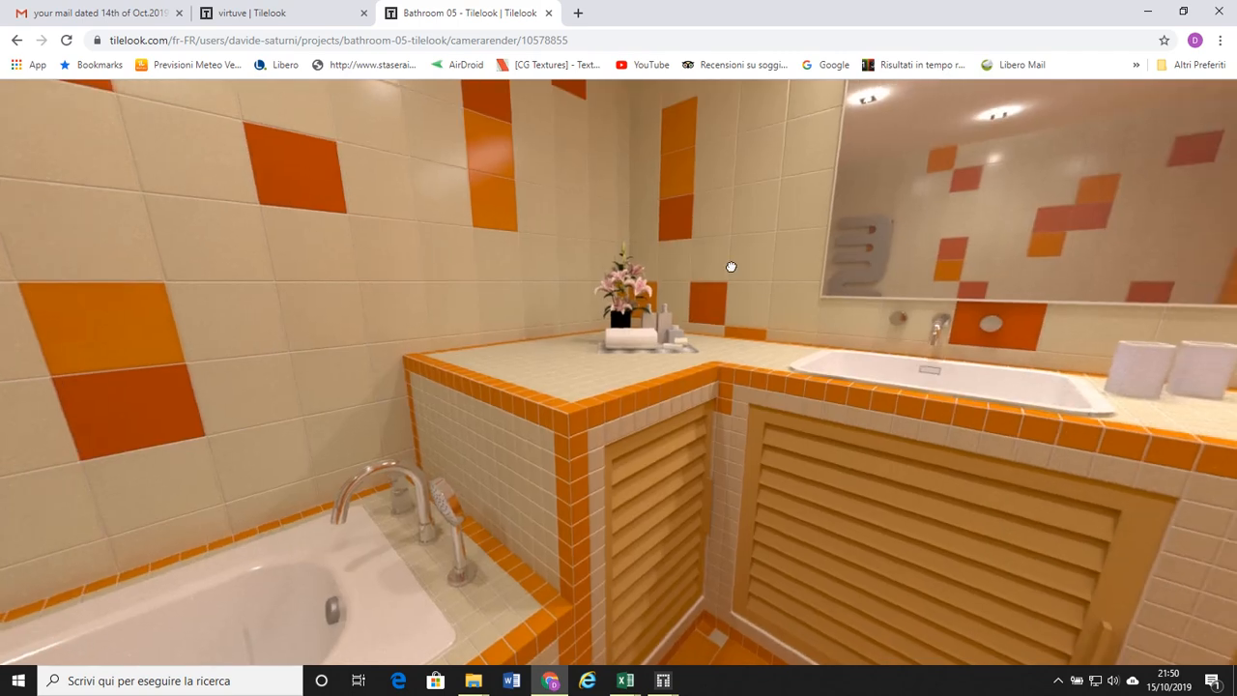
left_click_drag(732, 264, 519, 257)
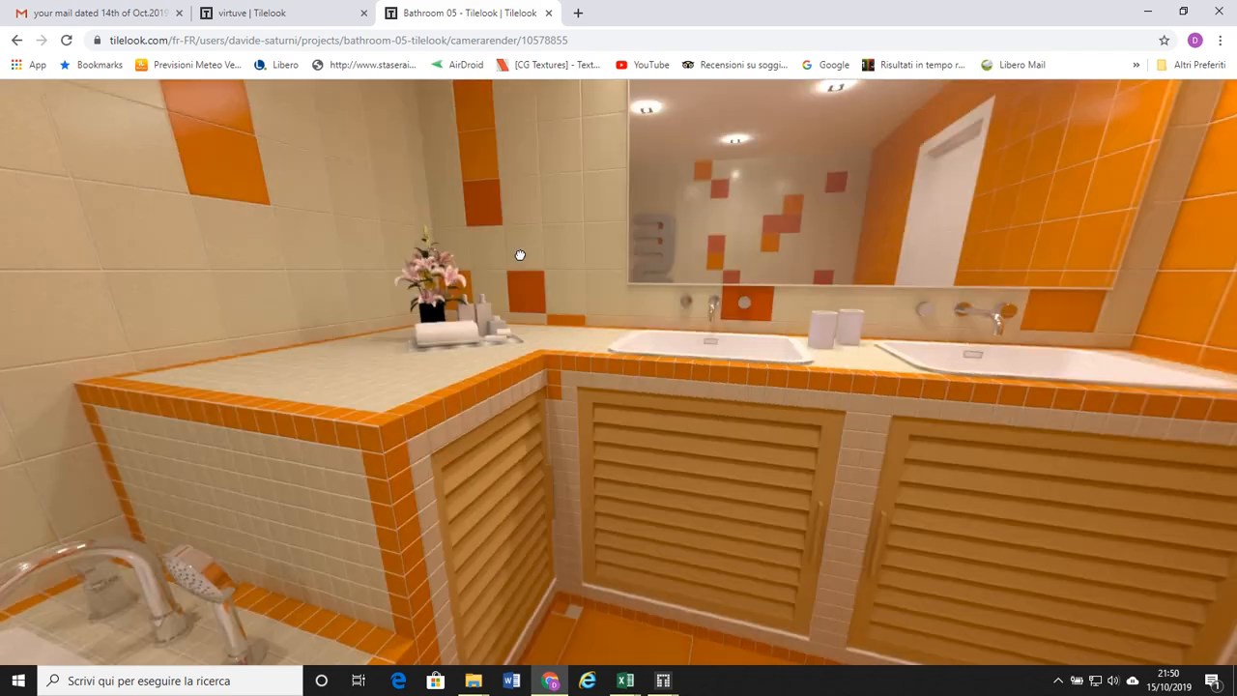
left_click_drag(746, 281, 561, 276)
mouse_move(812, 279)
left_mouse_down()
mouse_move(720, 266)
mouse_move(831, 293)
left_mouse_up()
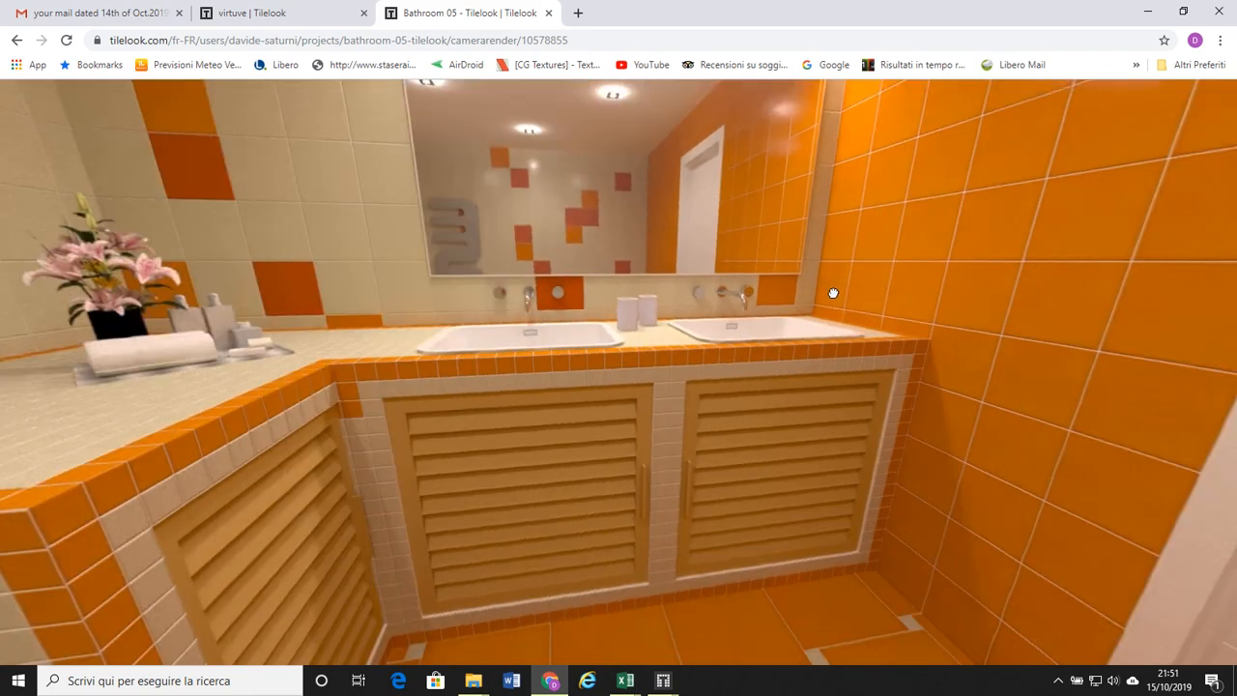
- Bring up Tilelook's render window for the panoramique camera, cancel the running render, and close the window
left_click(664, 681)
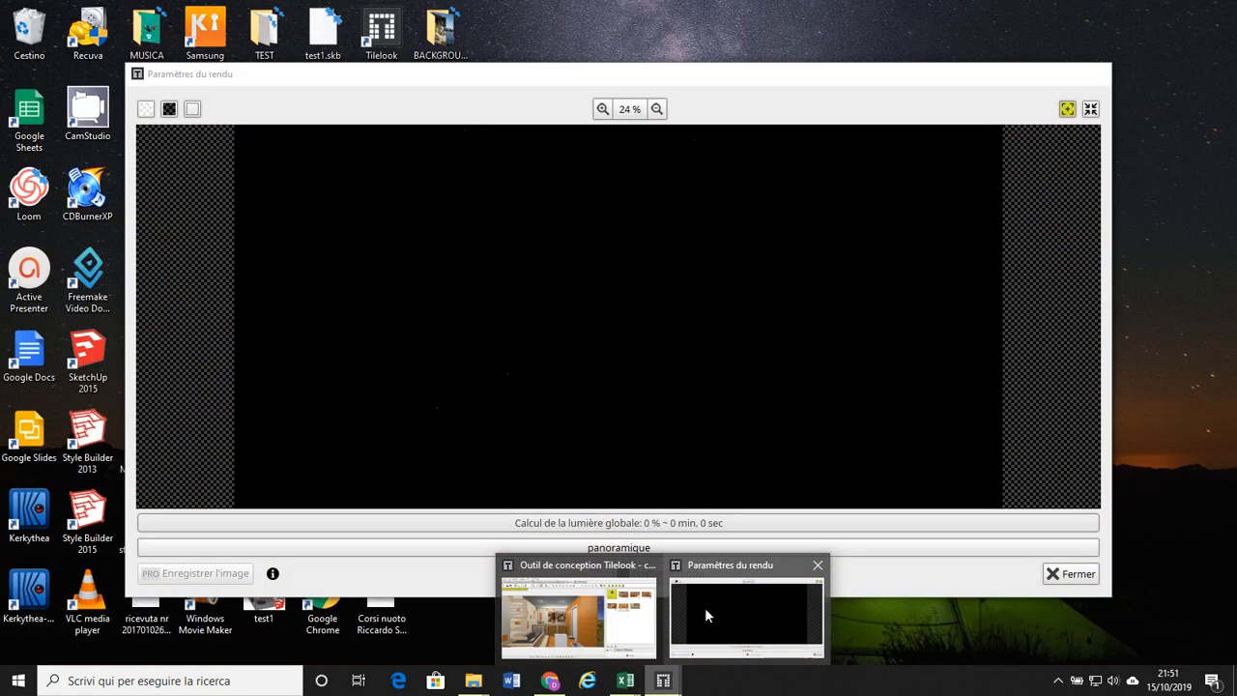
left_click(704, 607)
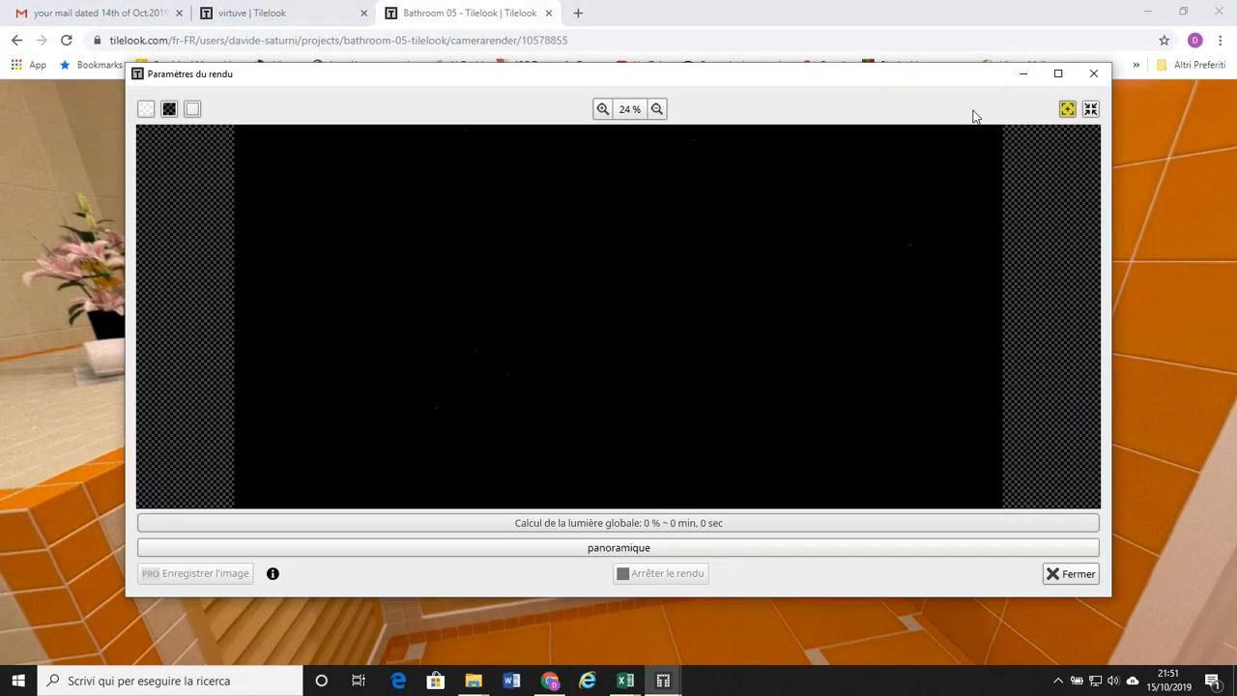
left_click(1024, 77)
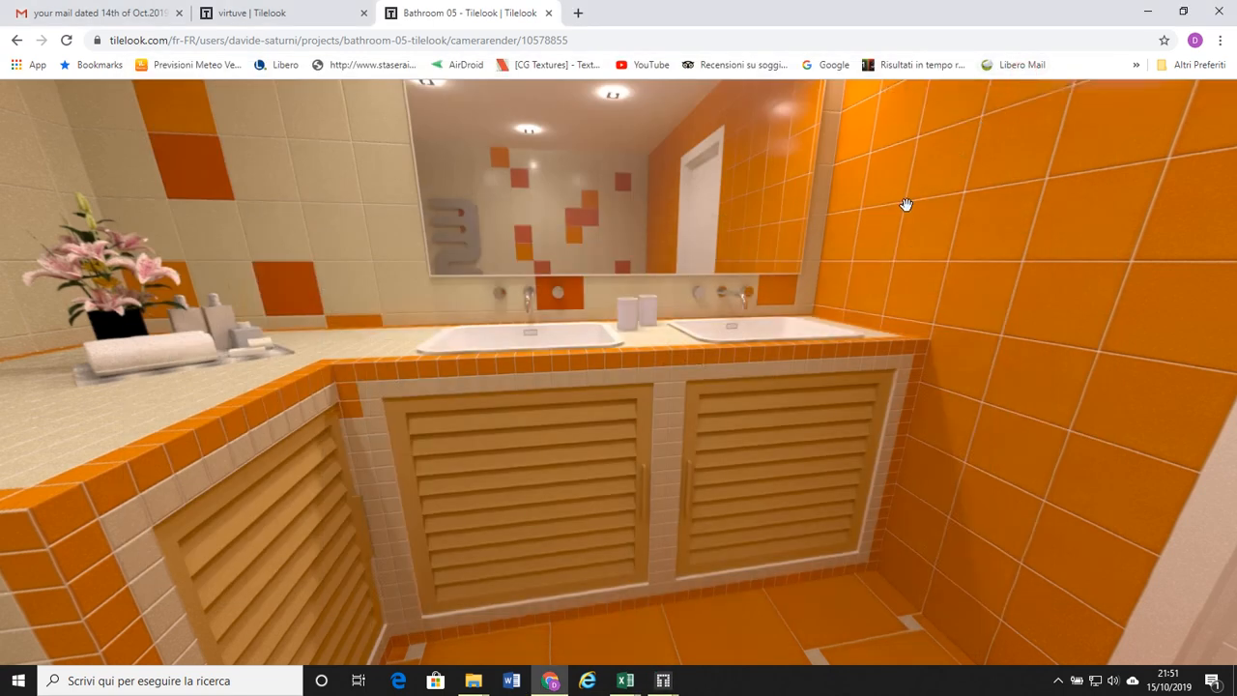
left_click(665, 682)
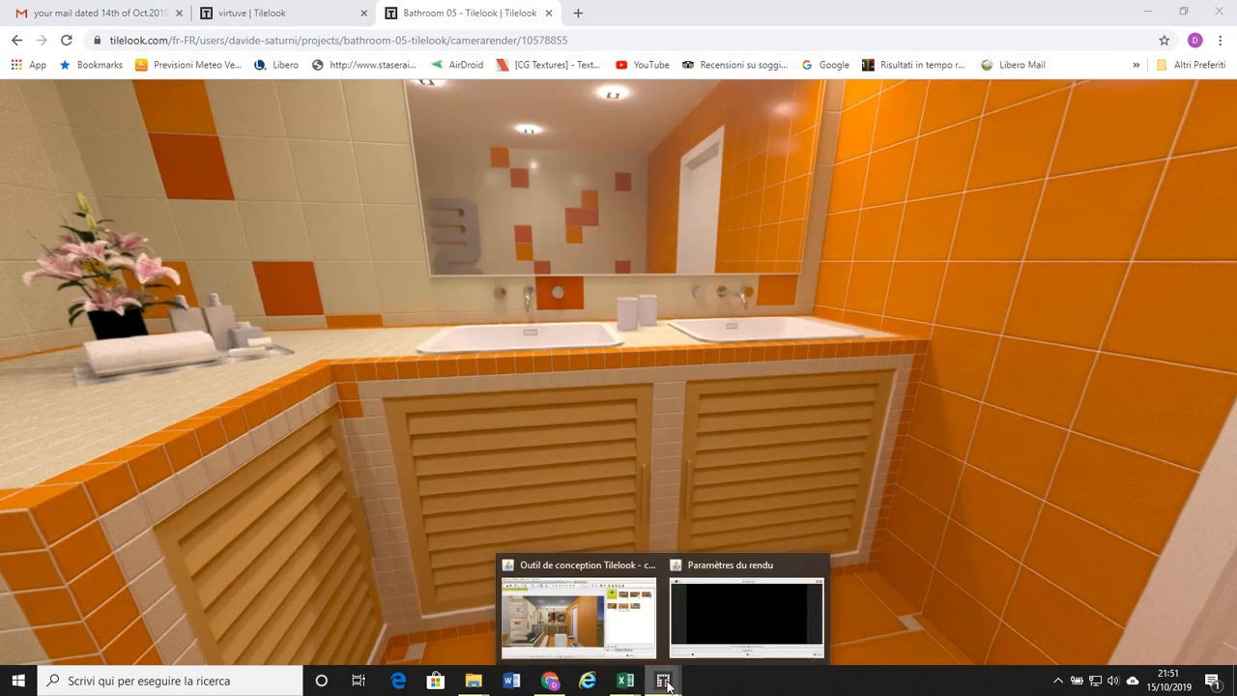
left_click(725, 623)
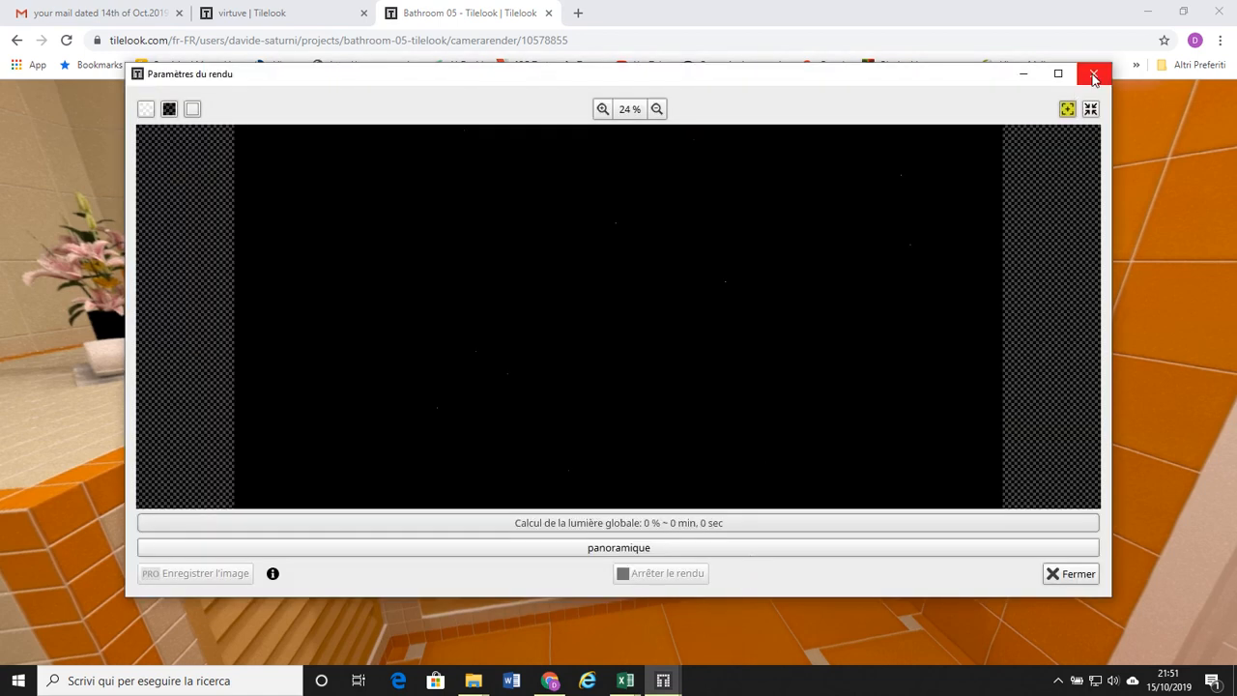
left_click(1074, 578)
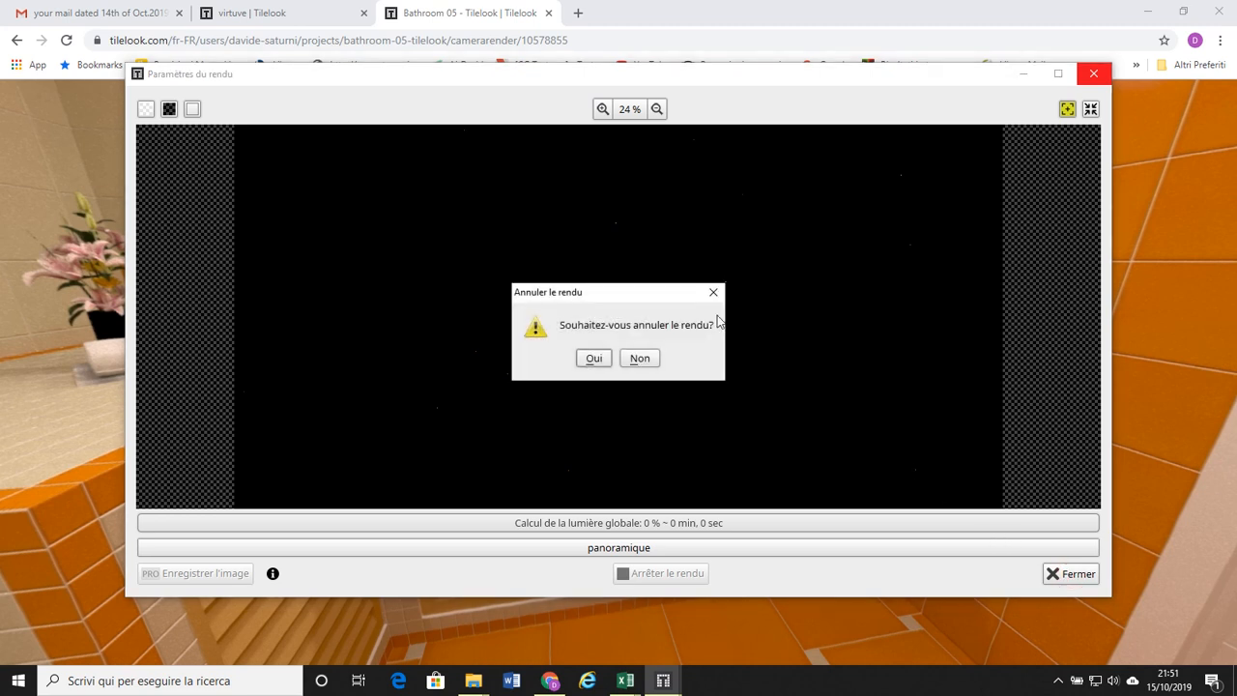
left_click(599, 359)
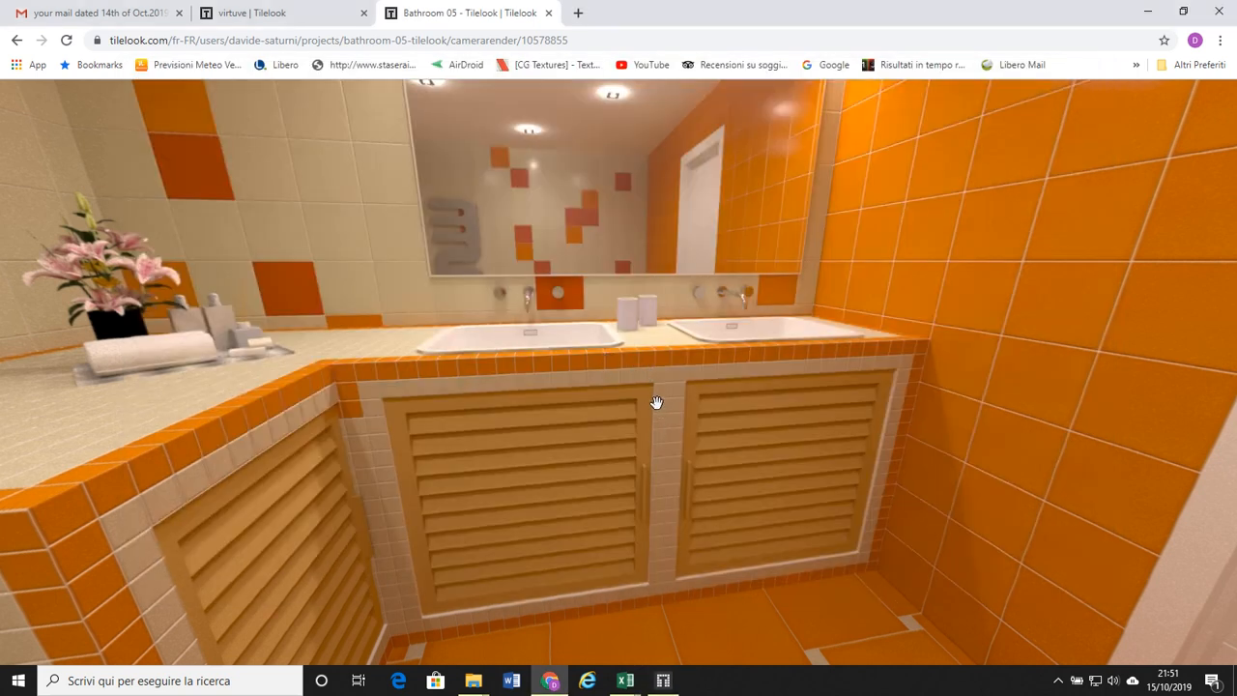
- Return the browser to the Bathroom 05 project page, and view the panoramico camera's finished render in Tilelook
left_click(18, 40)
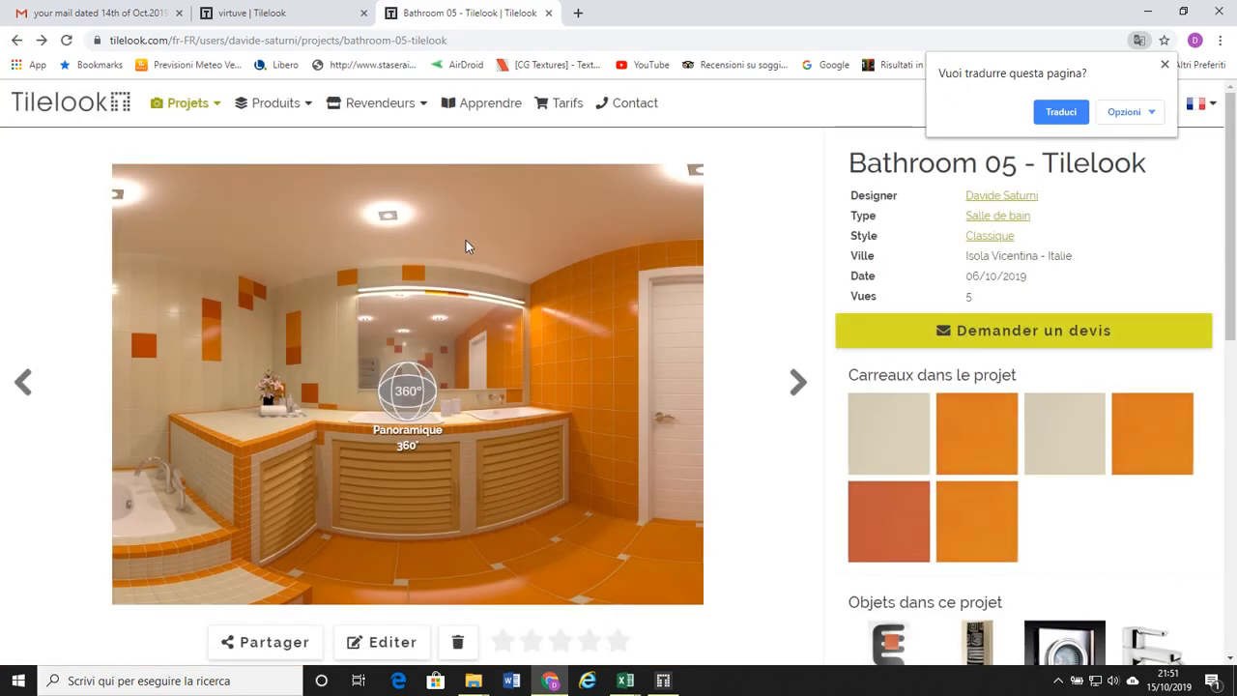
left_click(666, 679)
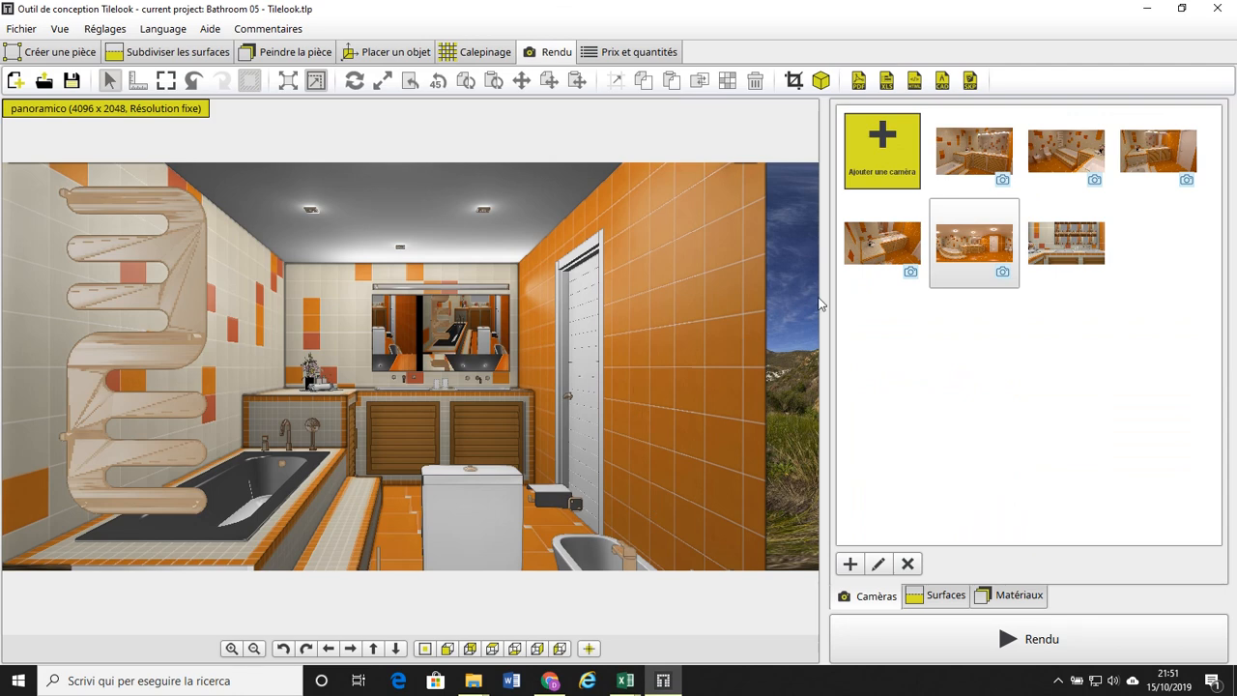
double_click(962, 236)
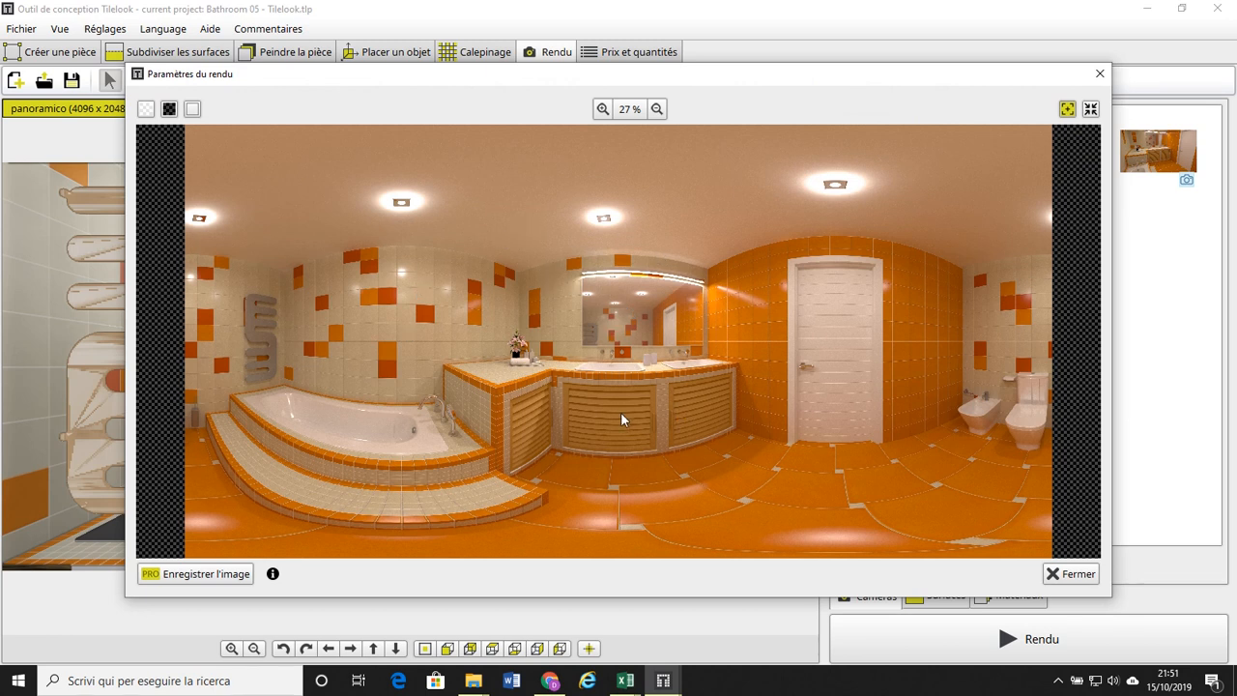
- Switch back to Chrome, reopen the project's 360° panorama, and look around towards the washbasins and mirror
key("alt+Tab")
left_click(548, 680)
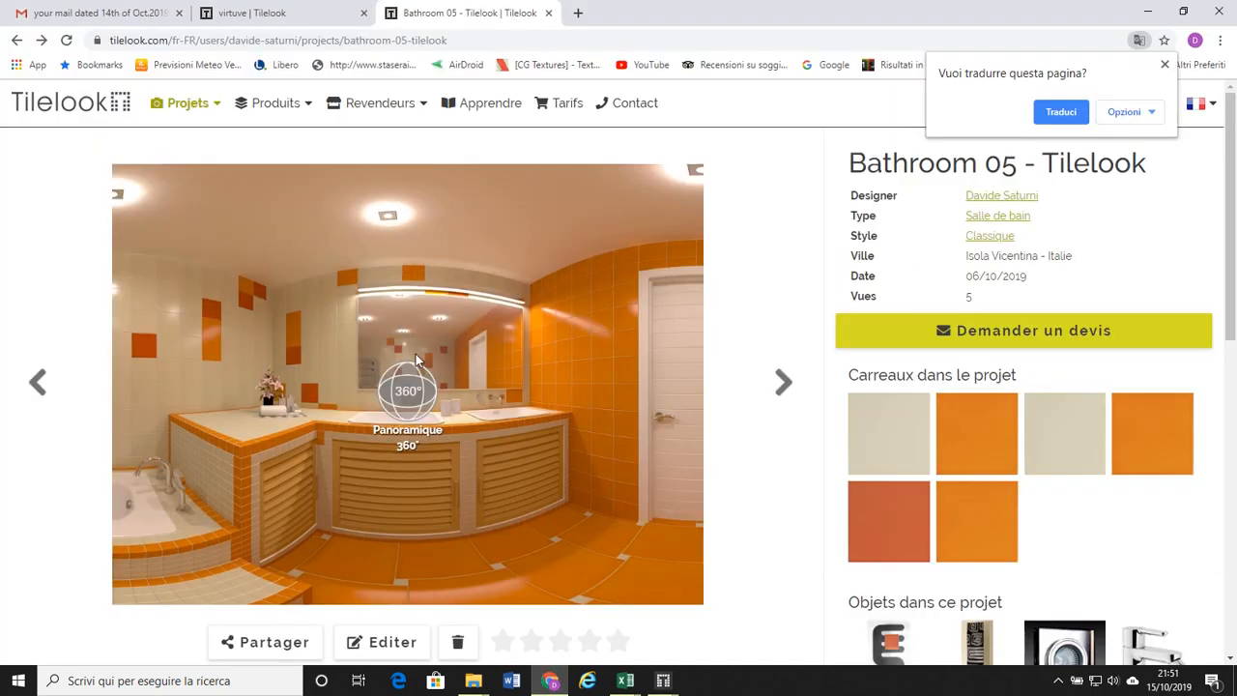
left_click(404, 379)
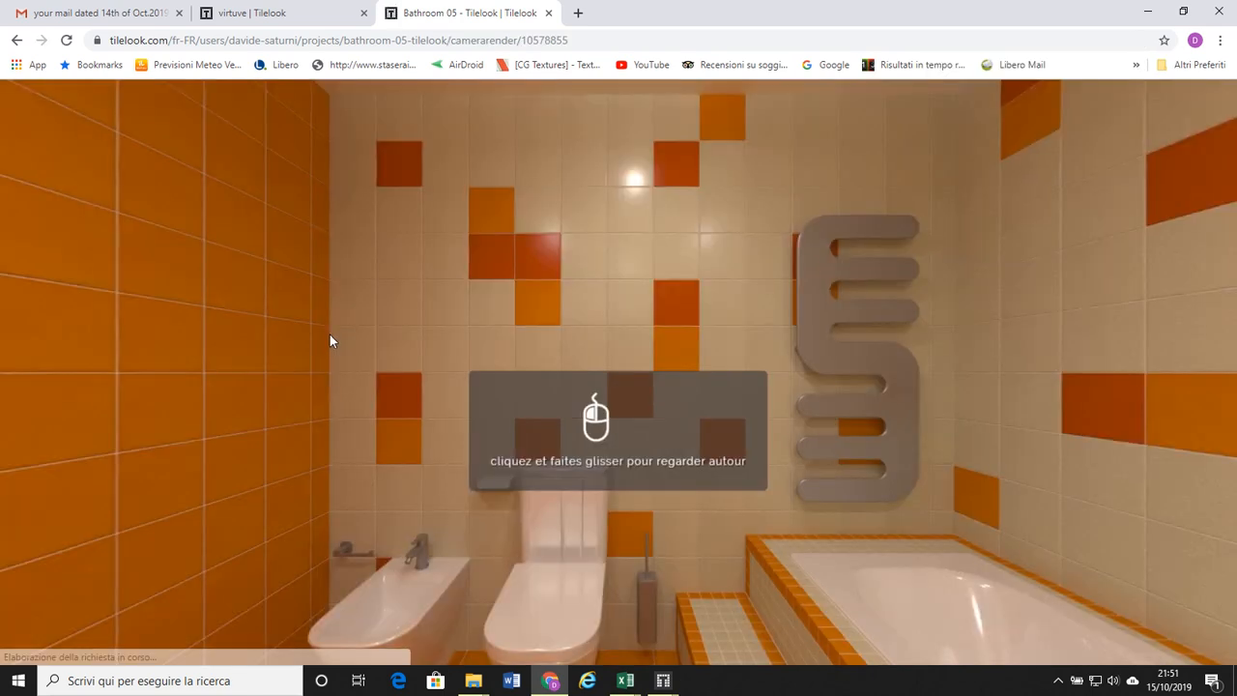
left_click_drag(524, 271, 367, 271)
left_click_drag(523, 255, 345, 271)
left_click_drag(544, 273, 317, 269)
left_click_drag(588, 281, 369, 267)
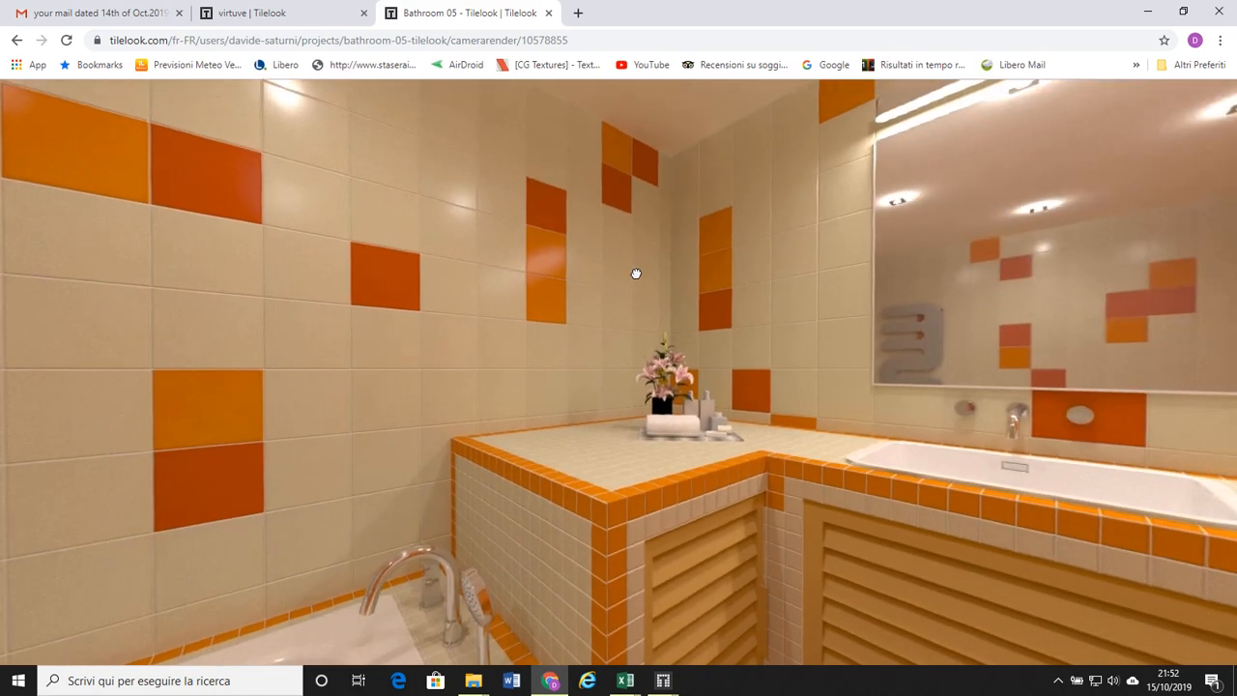
left_click_drag(636, 273, 454, 260)
left_click_drag(607, 264, 464, 255)
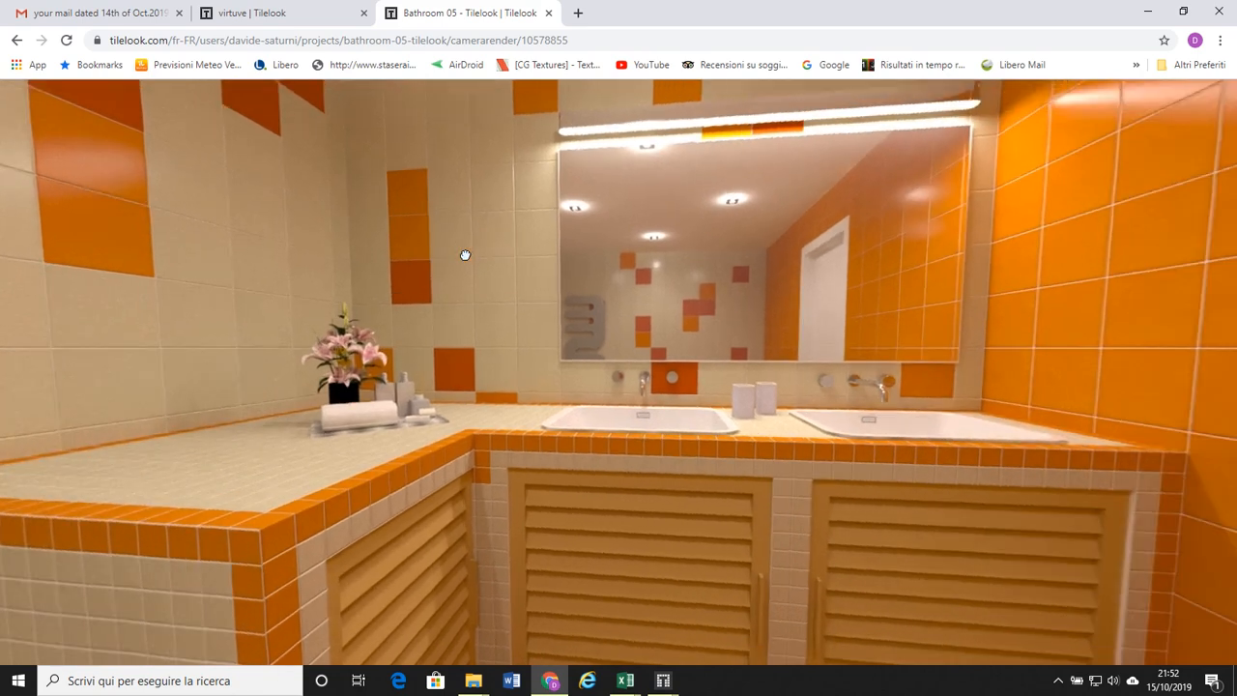